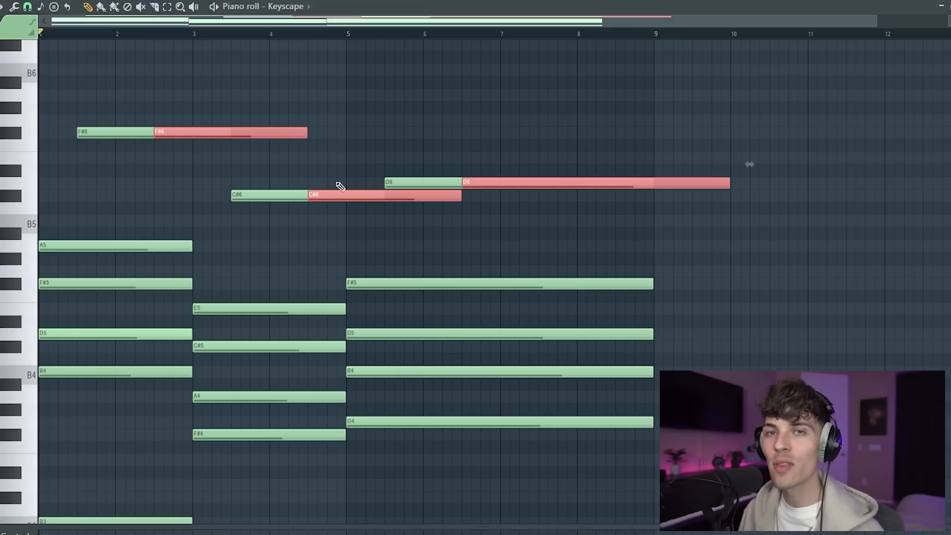
- Trim the overlapping upper melody notes so each ends where the next pitch starts, and shorten the last D6 to end at bar 9
key("space")
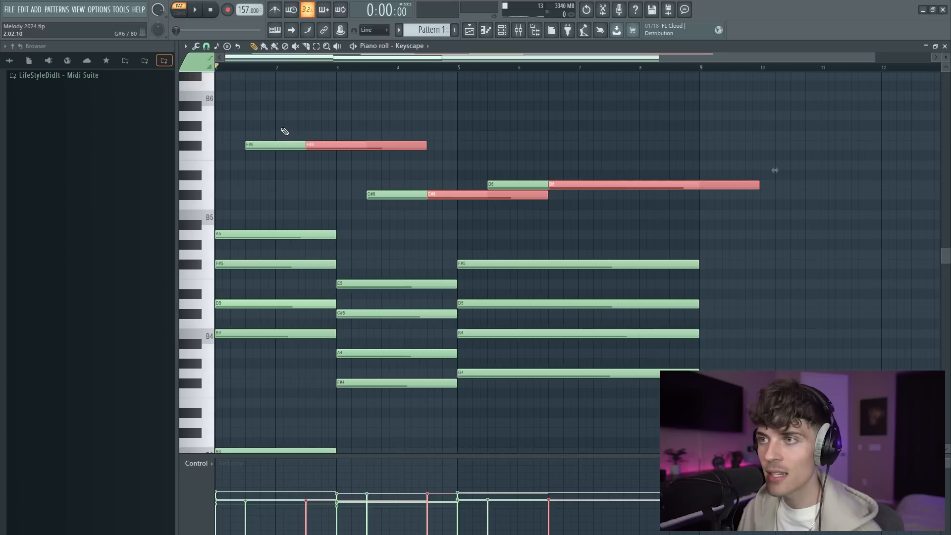
left_click_drag(281, 121, 593, 224)
key("alt+shift+a")
key("Return")
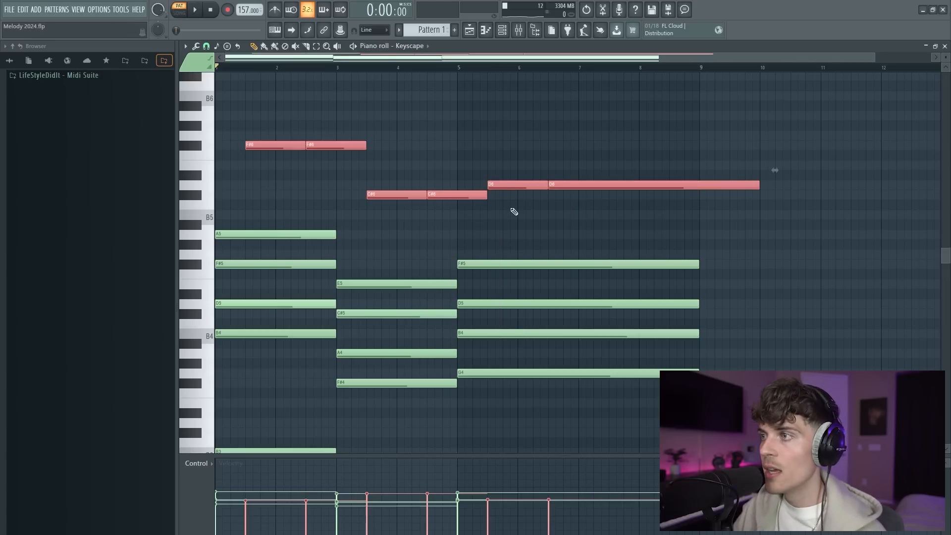
left_click(593, 203, "ctrl")
left_click_drag(756, 185, 696, 184)
- Duplicate the upper melody notes five semitones higher and offset the copies half a bar later
left_click_drag(264, 112, 597, 228)
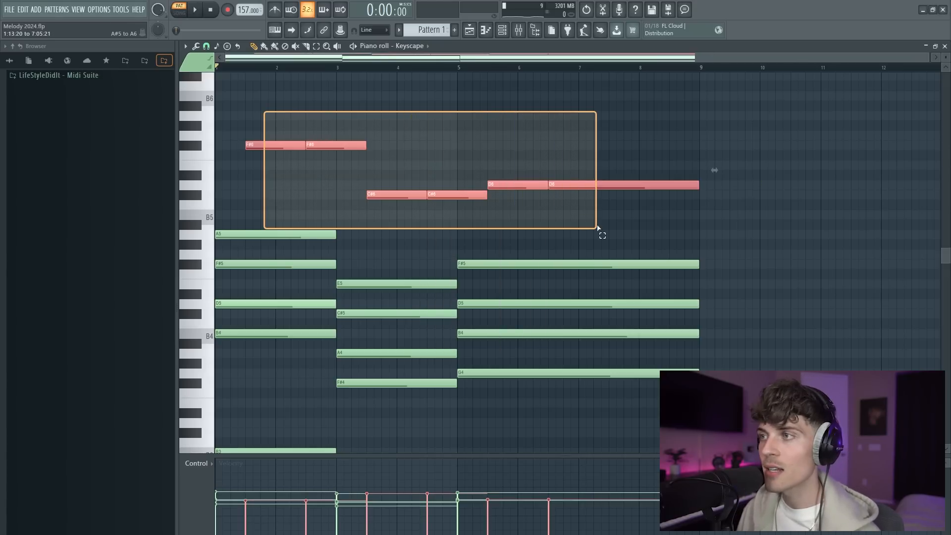
left_click_drag(266, 144, 272, 147)
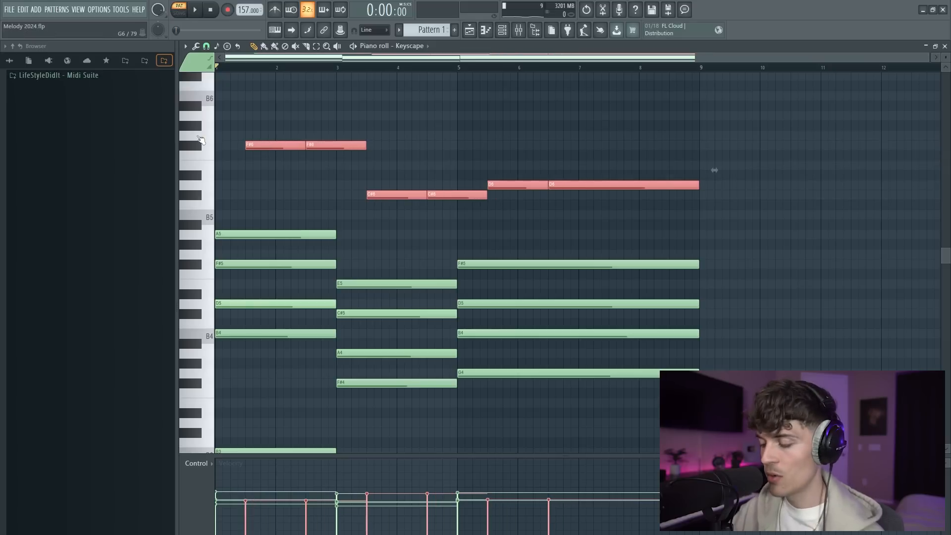
key("shift+Up")
key("shift+Up")
key("shift+Up")
key("shift+Up")
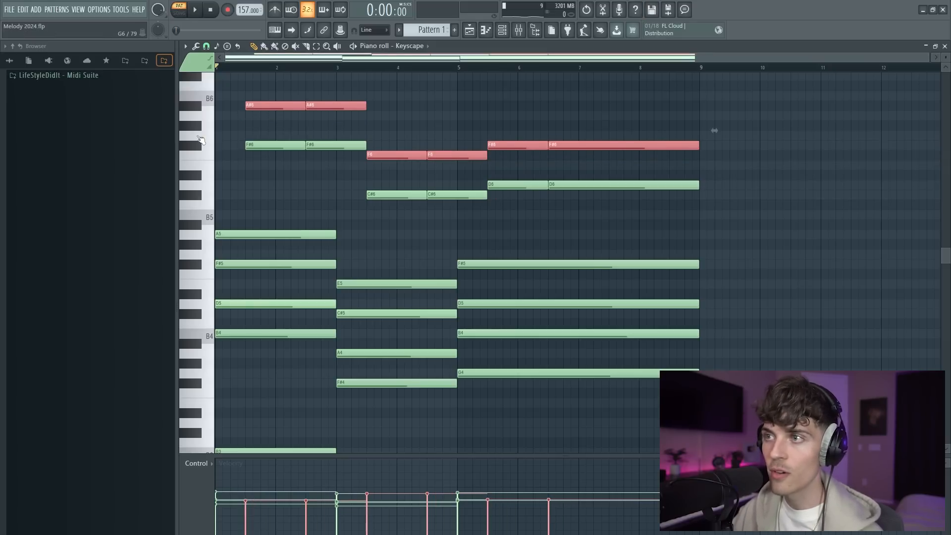
key("shift+Up")
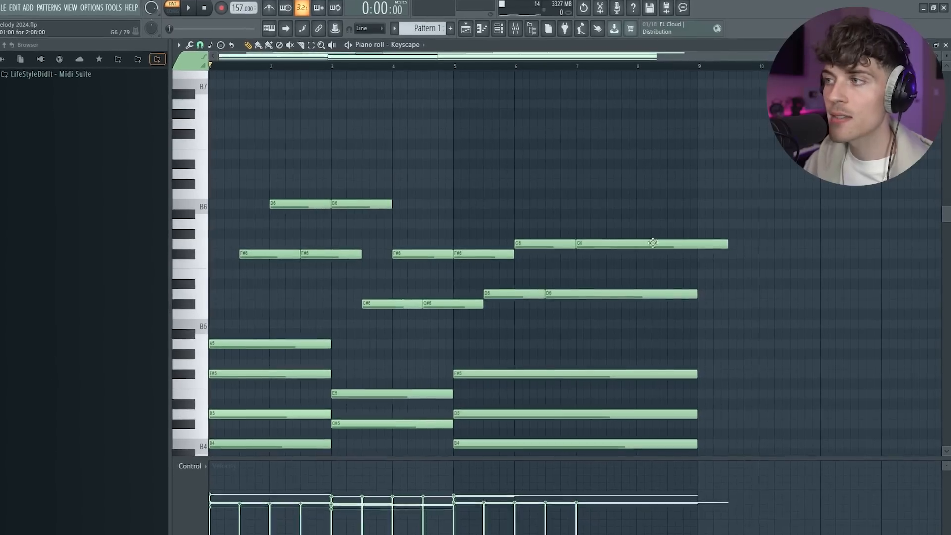
- Shorten the last G6 to end at bar 8 and add an F#6 note running from bar 8 to bar 9
key("space")
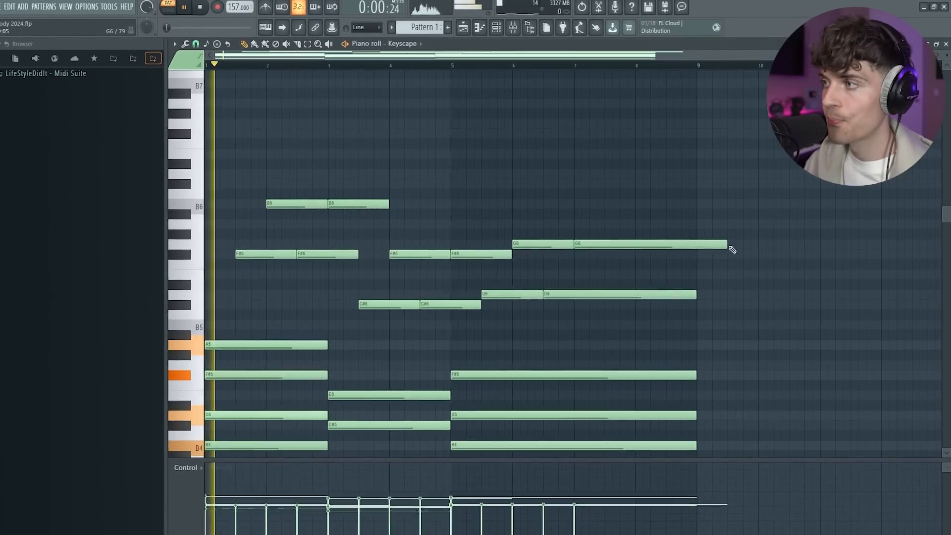
left_click_drag(724, 245, 696, 246)
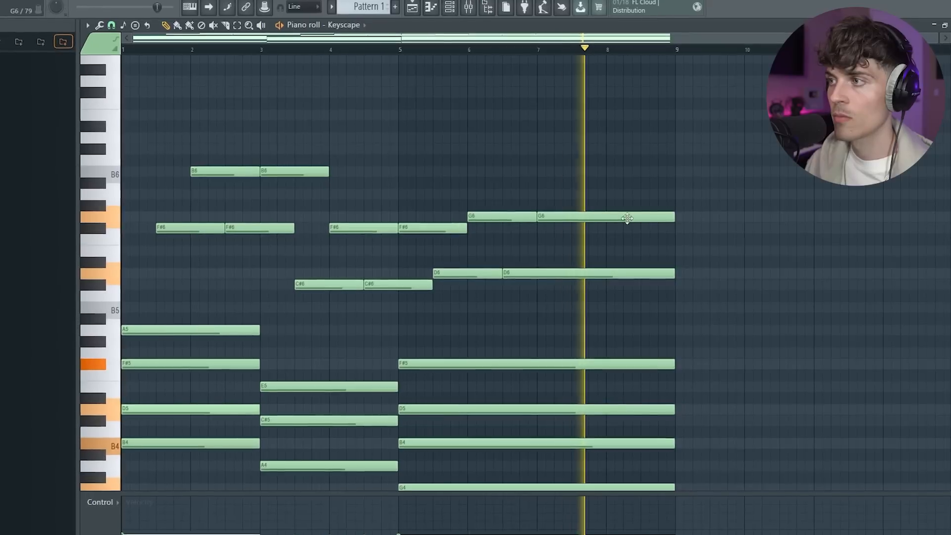
key("space")
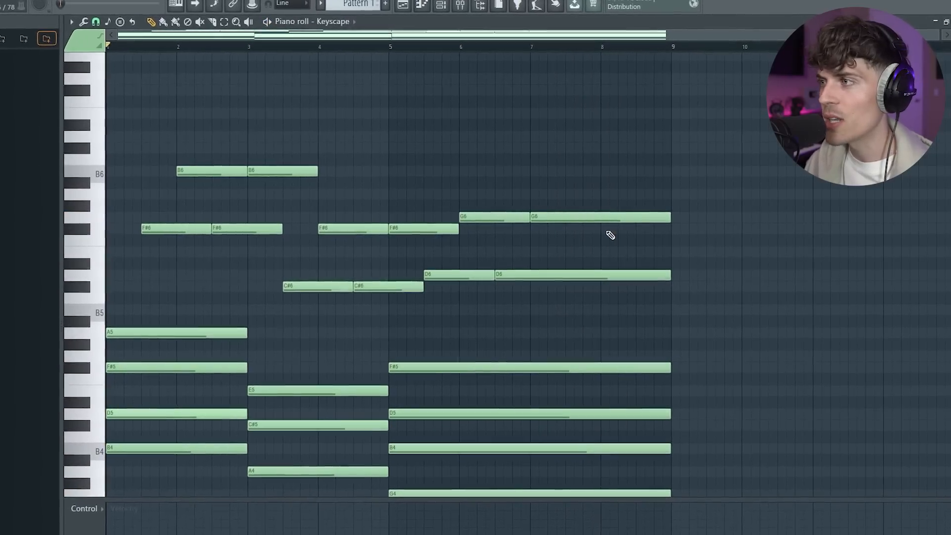
left_click(607, 230)
left_click_drag(669, 217, 600, 218)
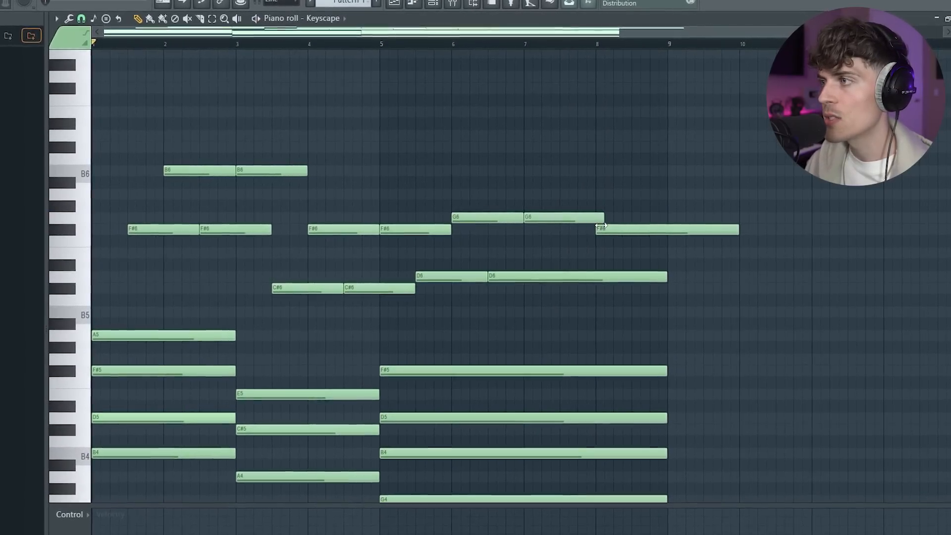
left_click_drag(739, 229, 669, 230)
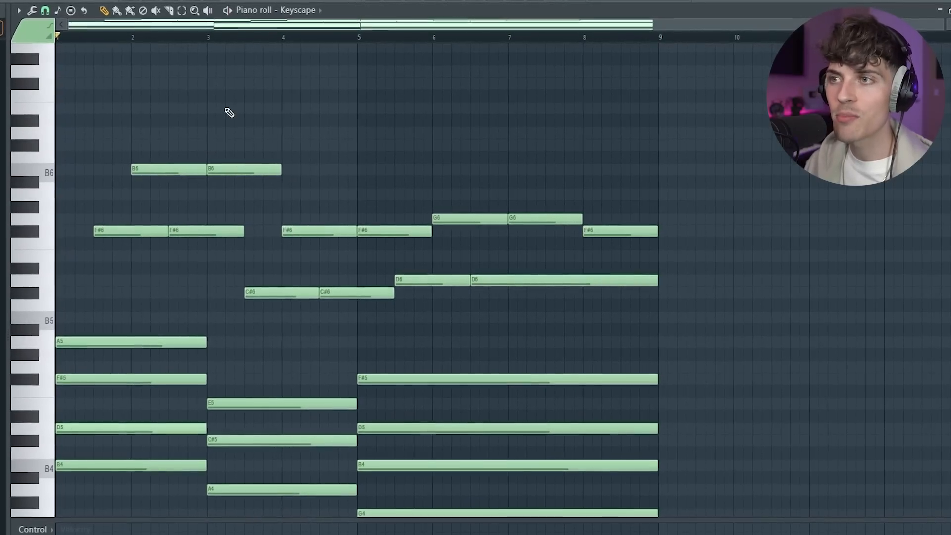
- Delete the B6 note starting at bar 3 and play back the melody
key("space")
scroll(227, 112, "down", 2)
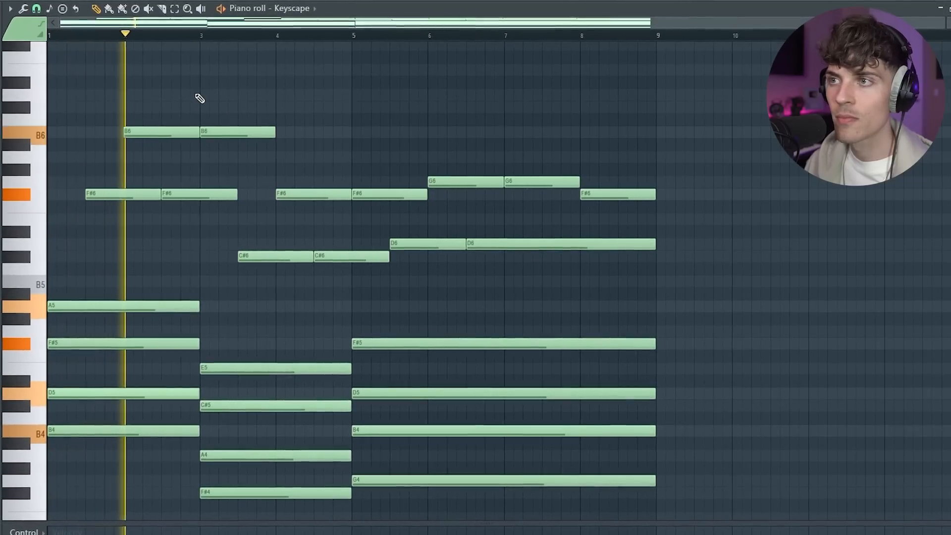
key("space")
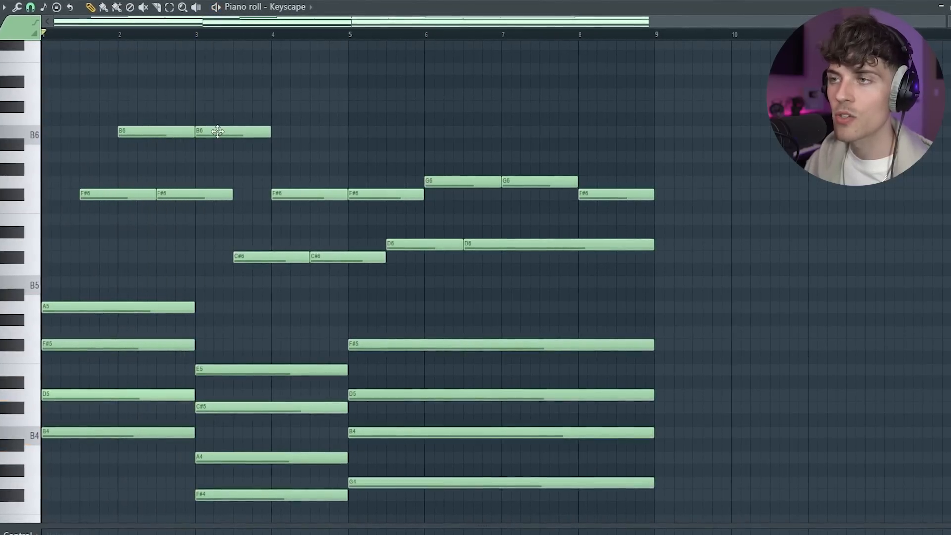
right_click(225, 133)
left_click_drag(106, 100, 199, 213)
left_click(245, 138, "ctrl")
key("space")
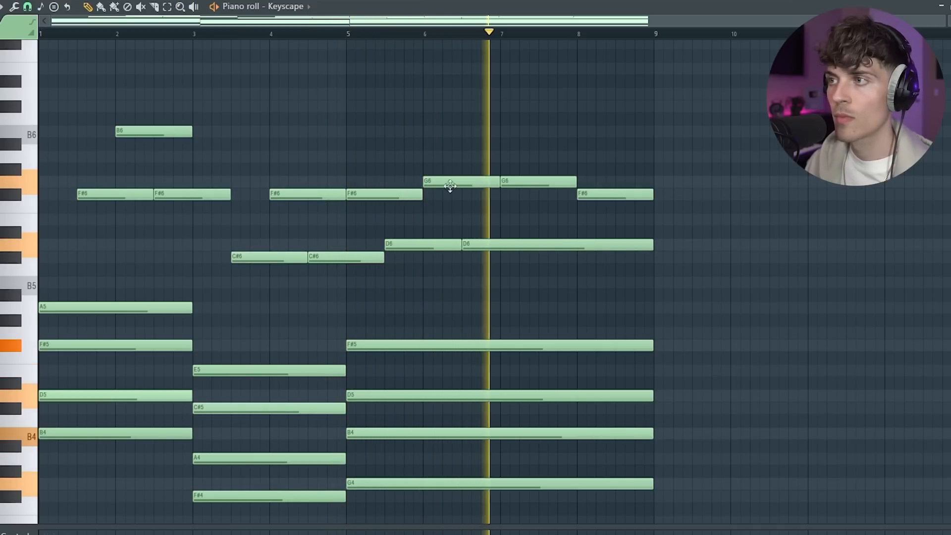
key("space")
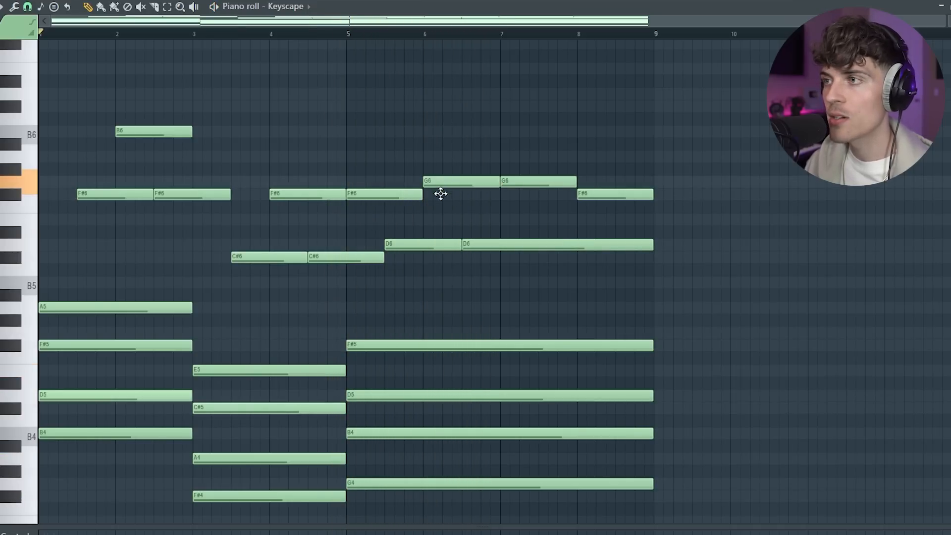
- Replace the two G6 notes with a single F#6 running from bar 6 to bar 8 during playback
left_click_drag(441, 194, 441, 197)
key("space")
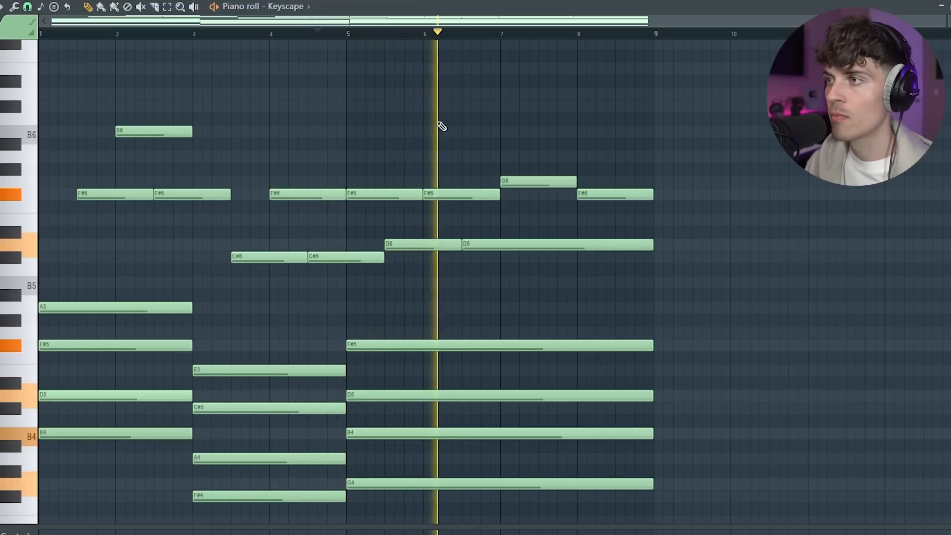
right_click(527, 182)
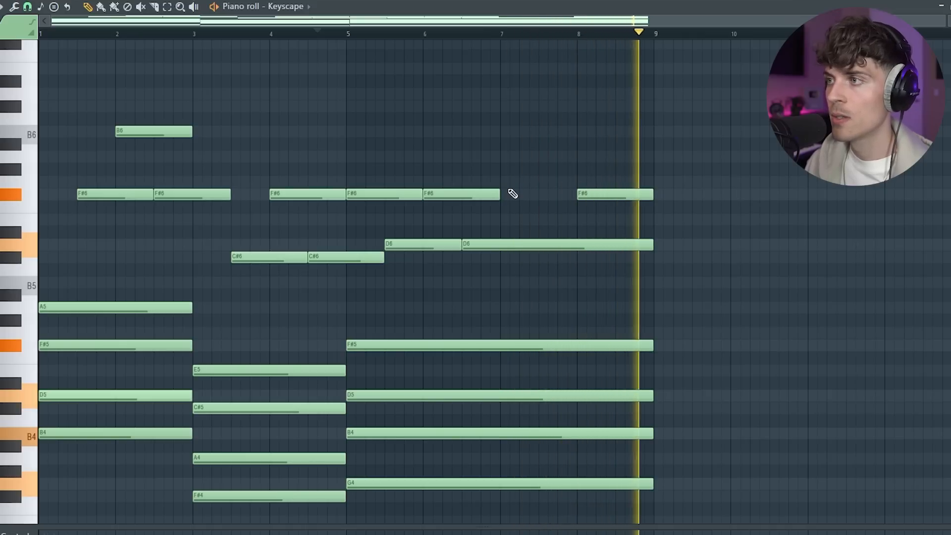
left_click_drag(499, 197, 571, 210)
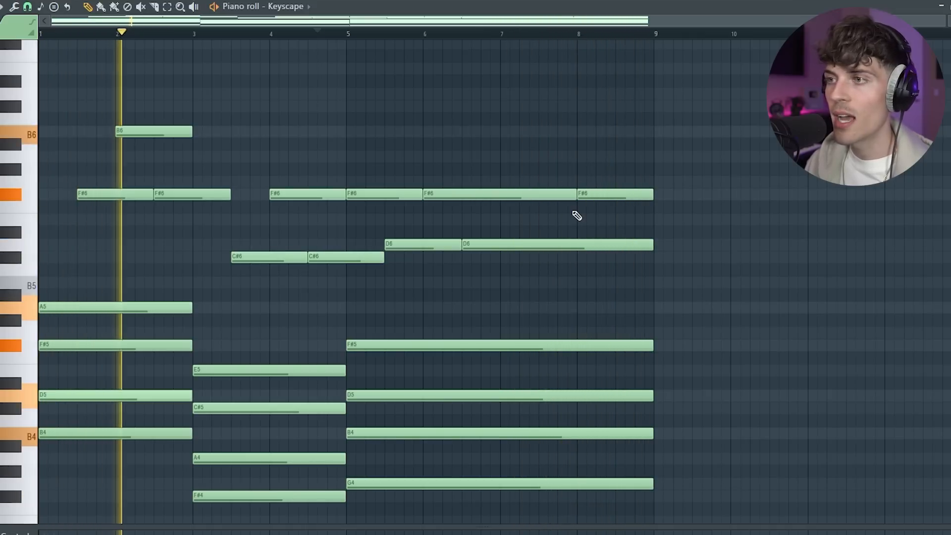
key("space")
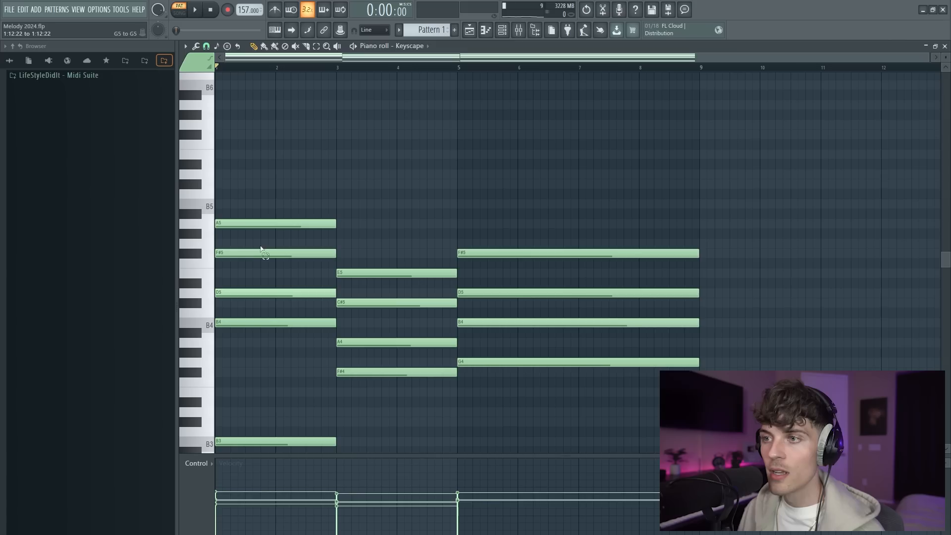
- Copy the middle two notes of each of the three chords one octave higher
left_click_drag(369, 290, 386, 348, "ctrl")
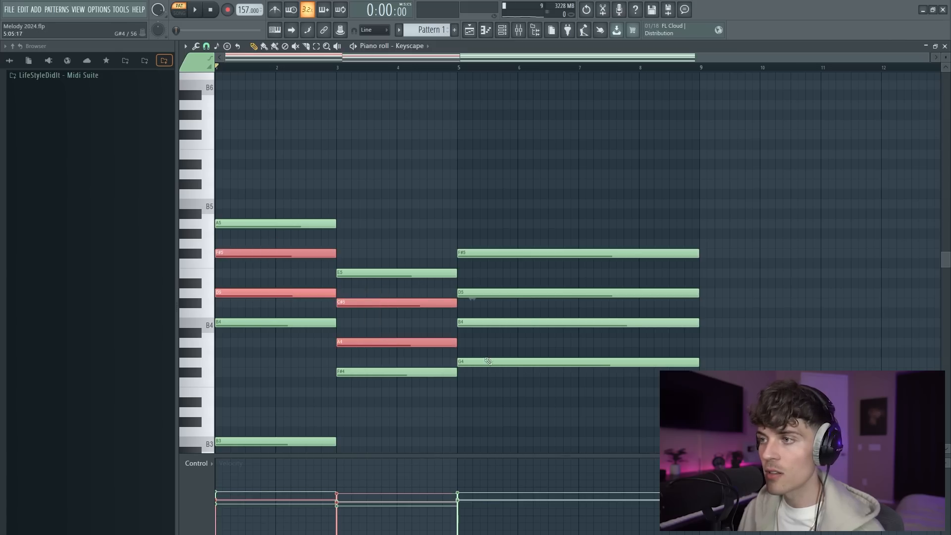
left_click_drag(493, 280, 503, 329, "ctrl")
mouse_move(250, 253)
left_mouse_down()
mouse_move(278, 254)
mouse_move(232, 253)
left_mouse_up()
key("ctrl+Up")
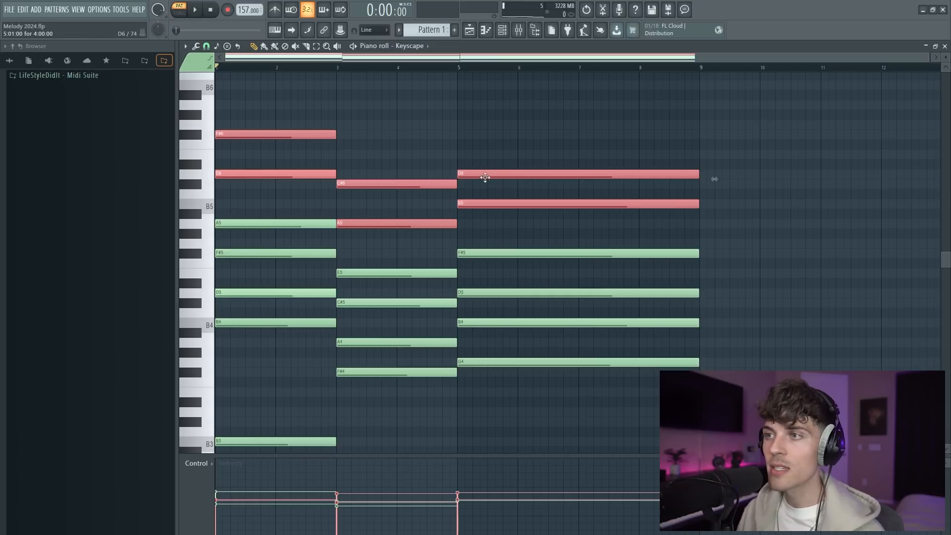
- Raise the copied A5 at bar 3 by an octave, and move all six copied notes up another octave
left_click(399, 224, "ctrl")
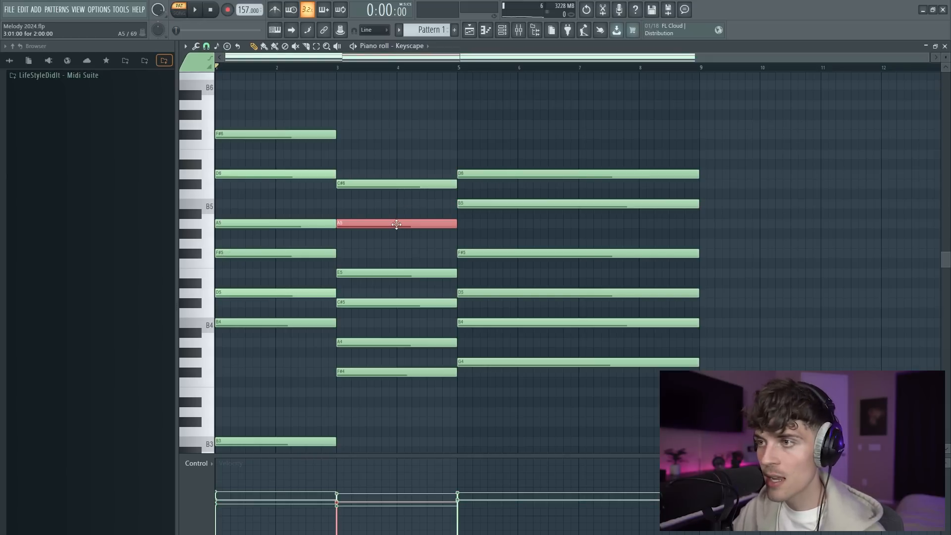
key("ctrl+Up")
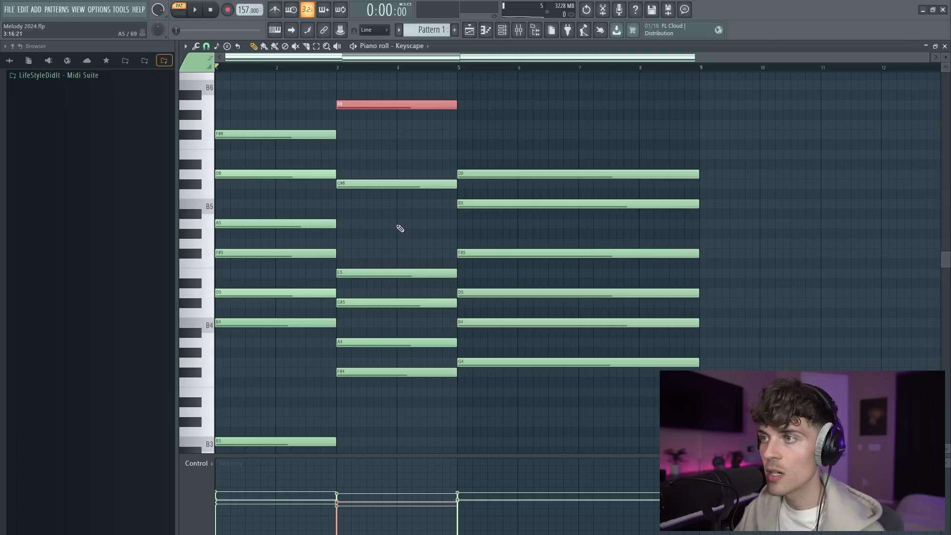
left_click_drag(292, 92, 507, 216)
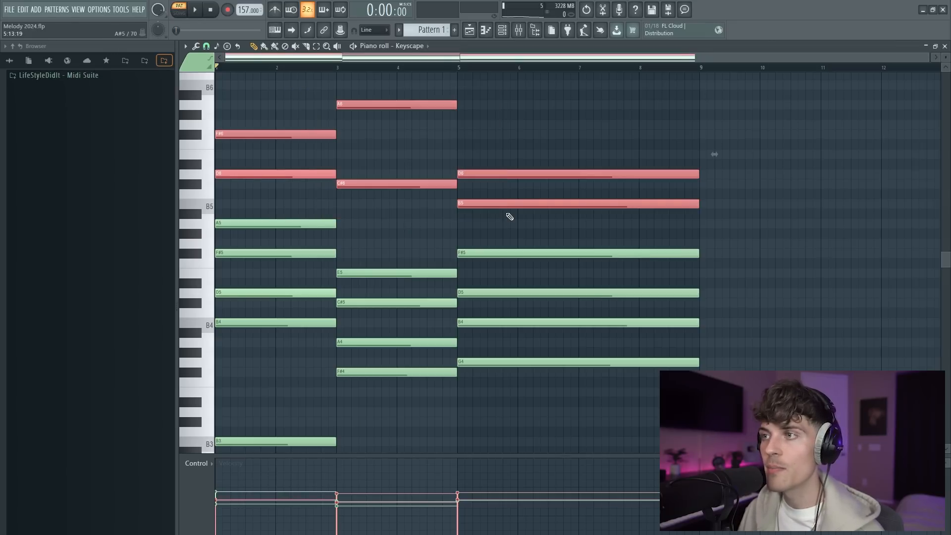
key("ctrl+Up")
scroll(469, 189, "up", 3)
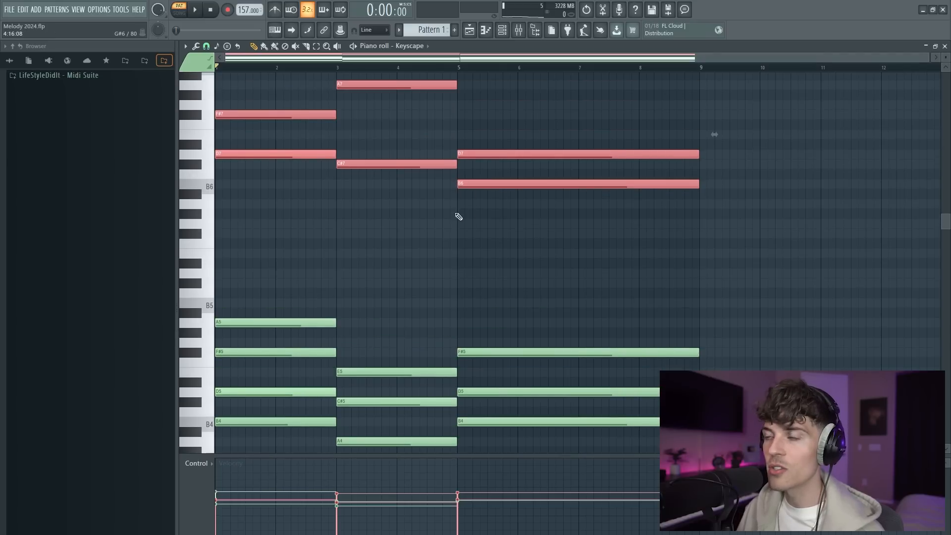
key("ctrl+d")
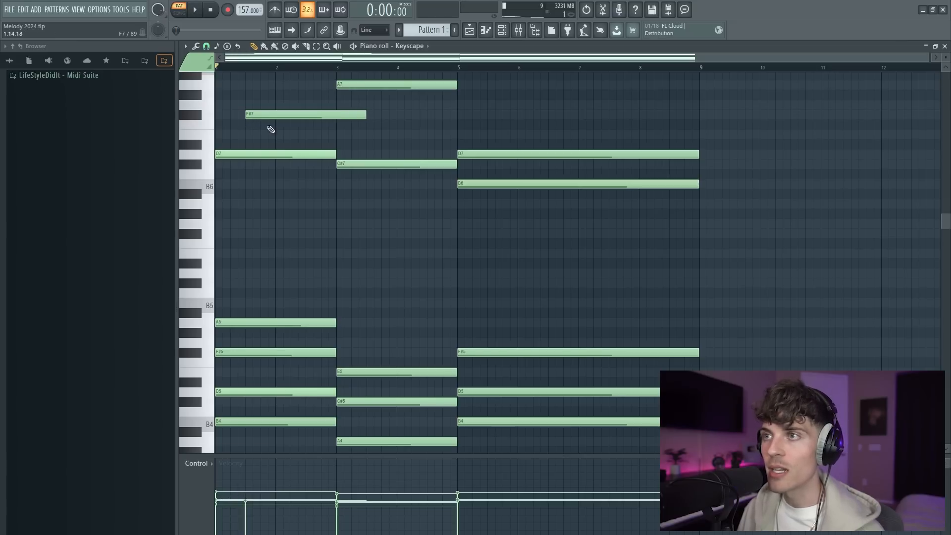
- Offset the higher note of each copied pair half a bar later and lower all six copies by one octave
scroll(298, 124, "up", 2)
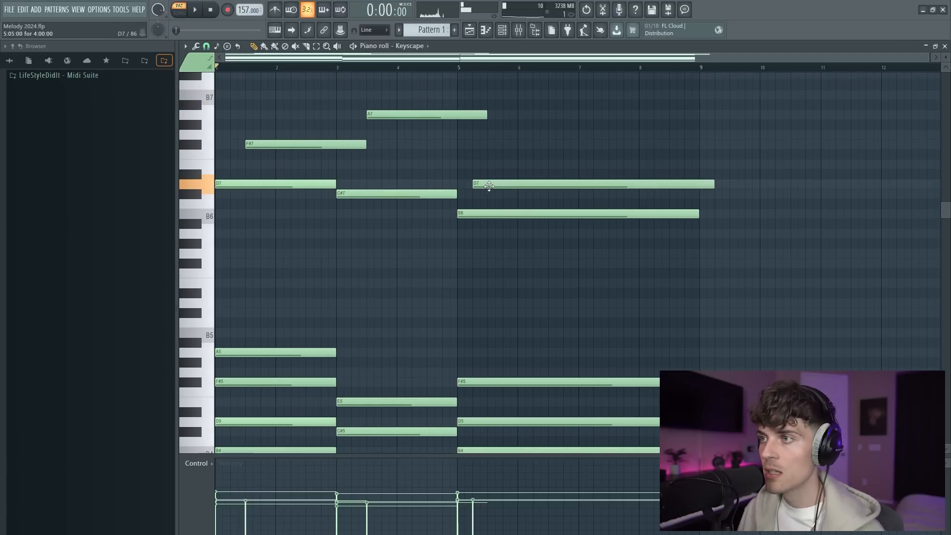
left_click_drag(248, 99, 676, 253)
key("ctrl+Down")
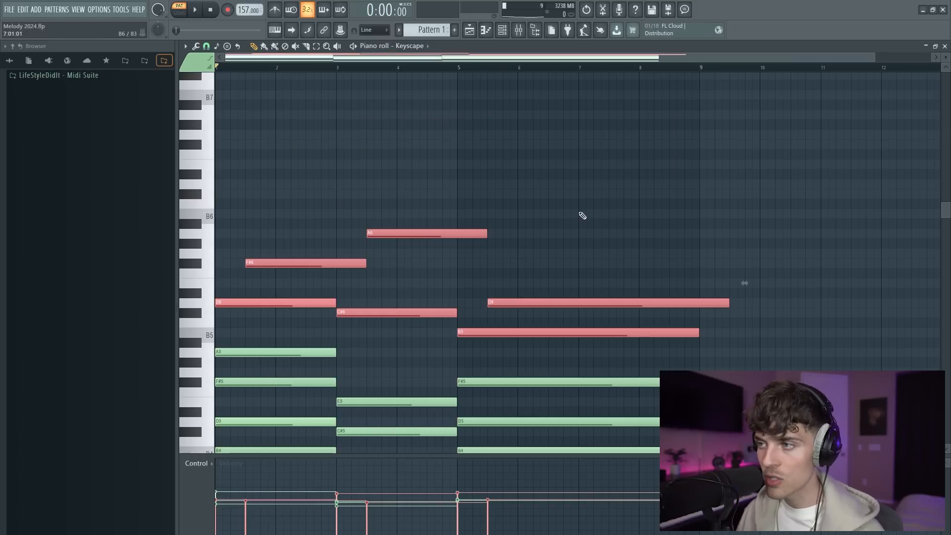
scroll(701, 179, "down", 1)
left_click(738, 208, "ctrl")
key("space")
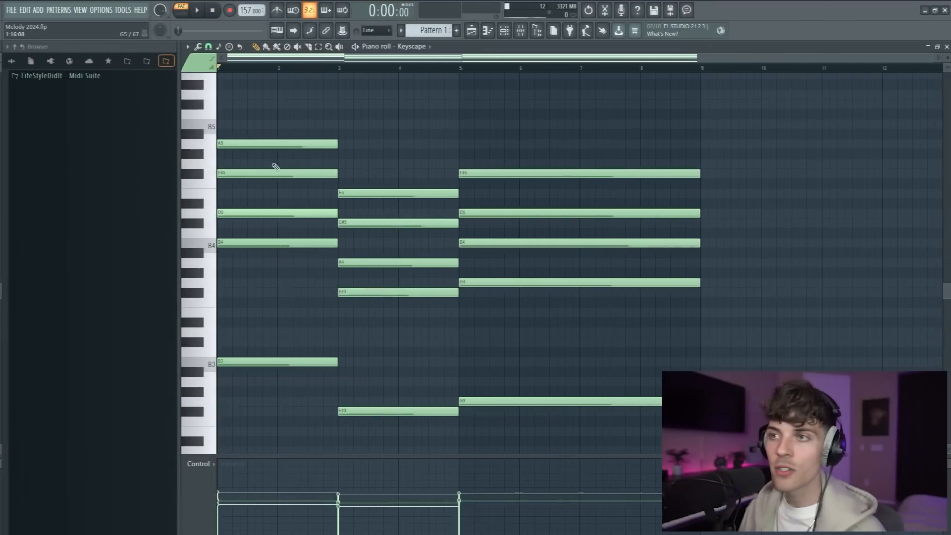
- Copy the middle two notes of each chord two octaves higher and stagger the copies at half-bar offsets
left_click_drag(243, 149, 267, 220)
left_click_drag(372, 287, 408, 214)
left_click_drag(504, 214, 552, 273)
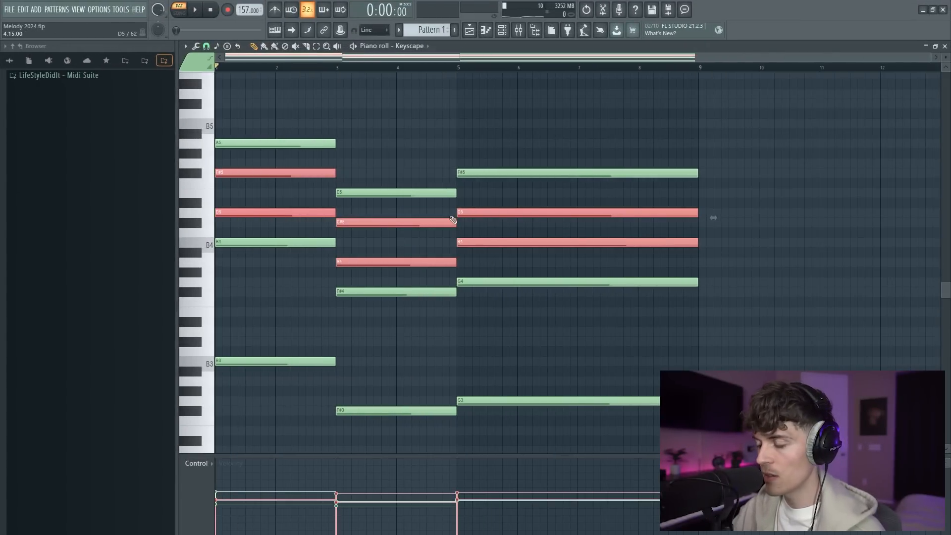
key("ctrl+Up")
scroll(429, 199, "up", 3)
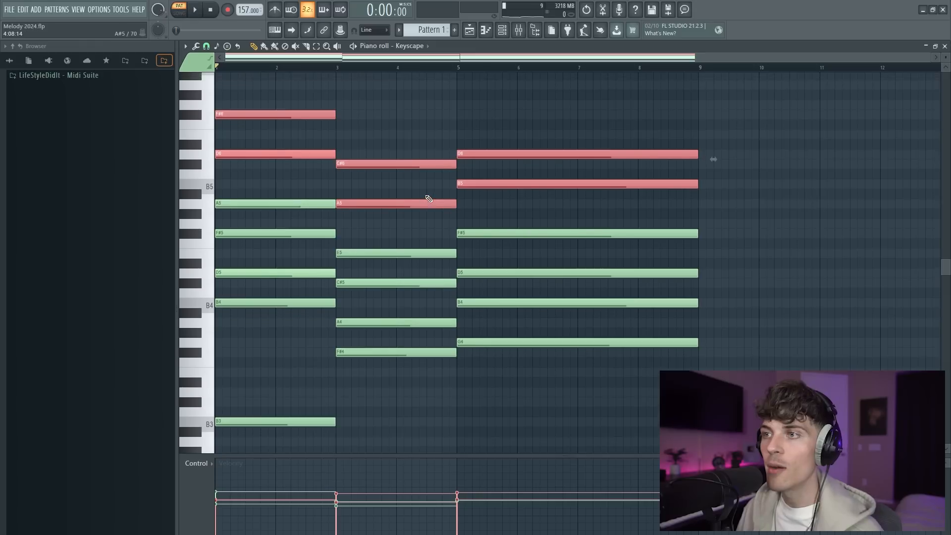
key("ctrl+Up")
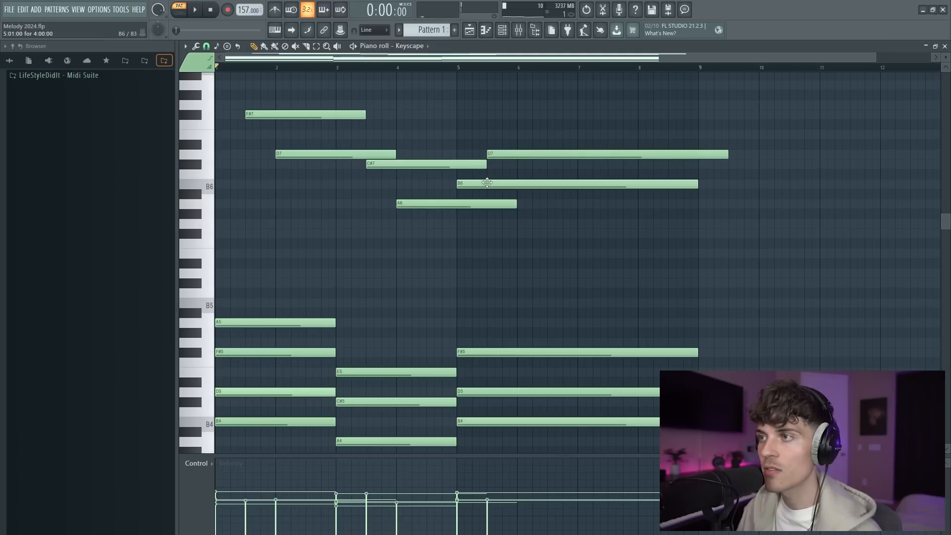
- Join the staggered melody notes end to end with Quick legato, lower them one octave, and end the last note at bar 9
left_click_drag(295, 89, 569, 239)
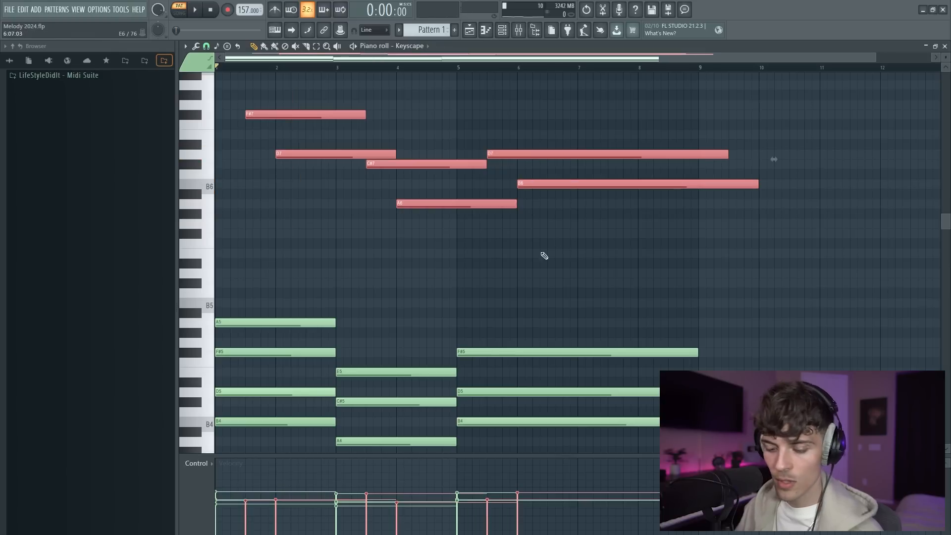
key("alt+l")
key("Return")
left_click(566, 294, "ctrl")
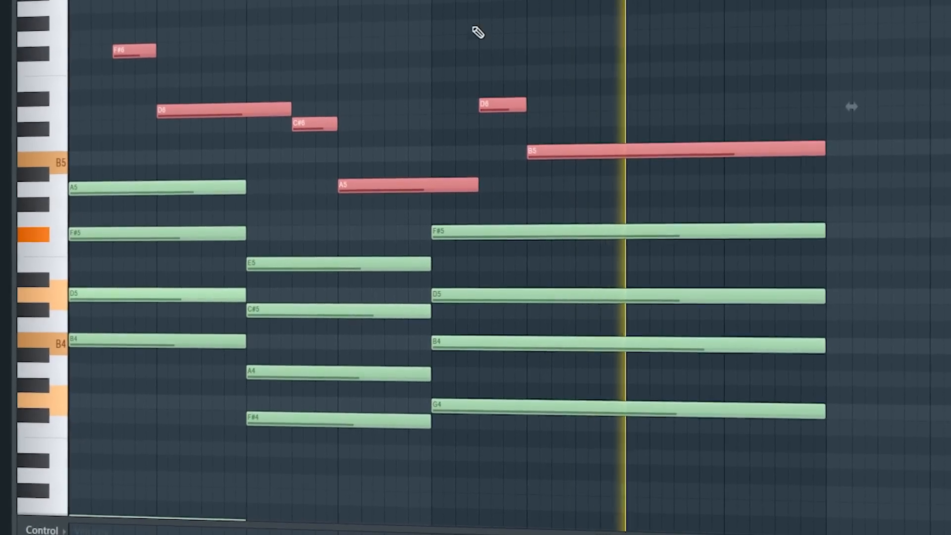
left_click_drag(643, 85, 678, 193)
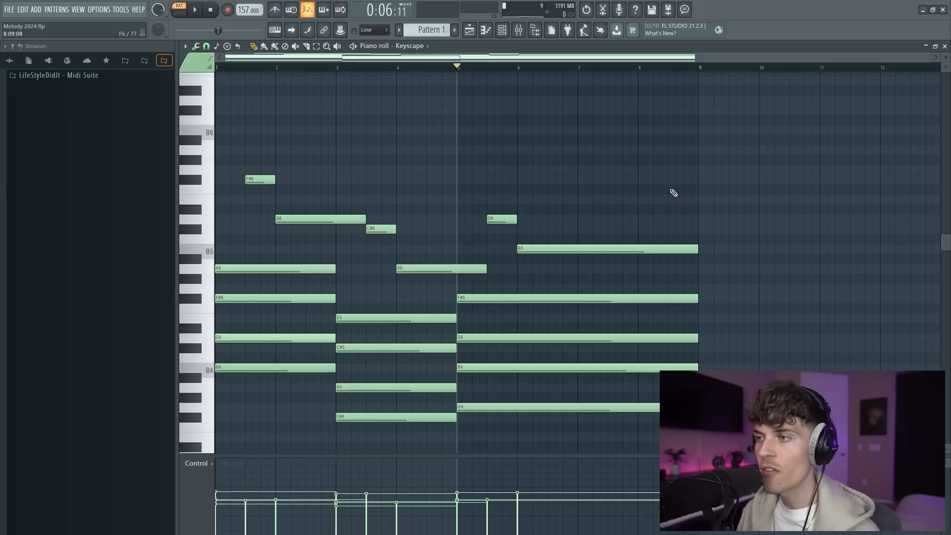
- Add a descending run of one-beat notes D7, C#7, A6 and F#6 from bar 8 and play it back
scroll(645, 157, "up", 2)
left_click(645, 130)
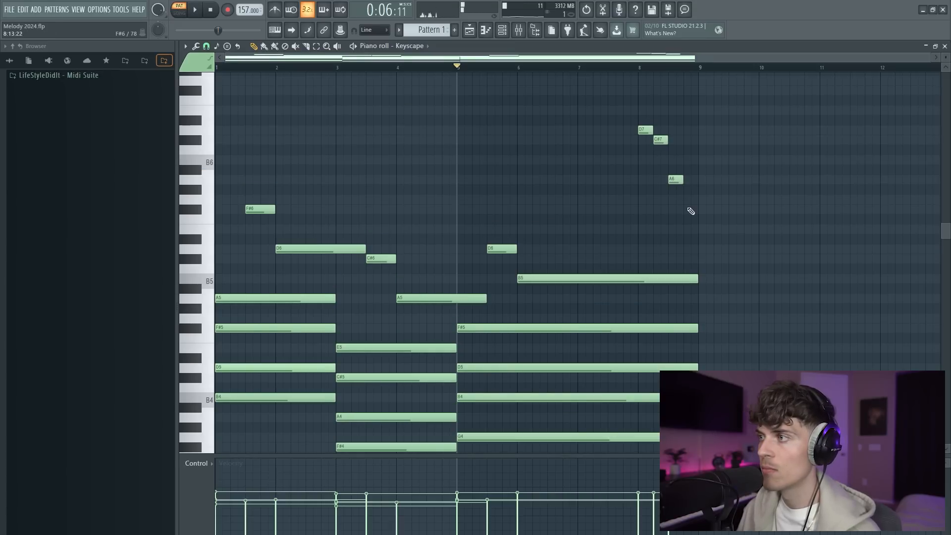
left_click(691, 209)
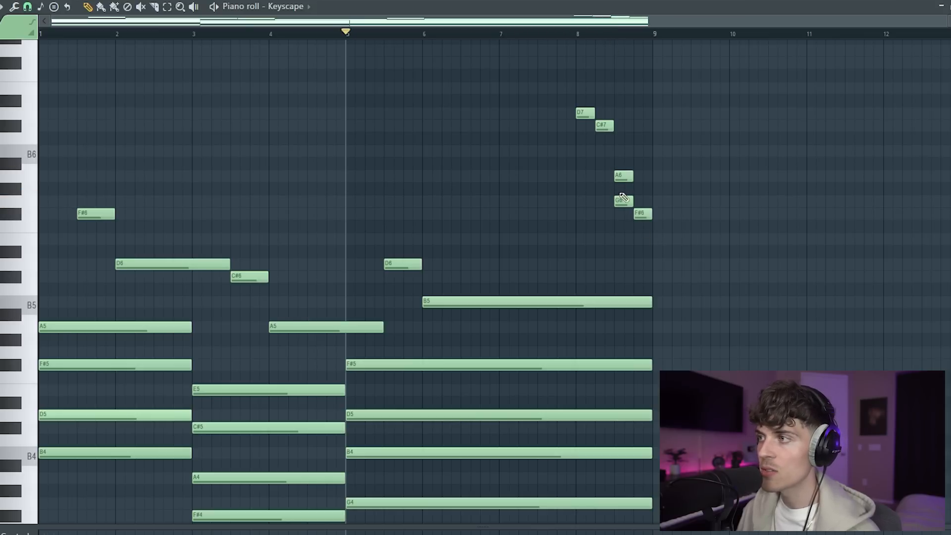
key("space")
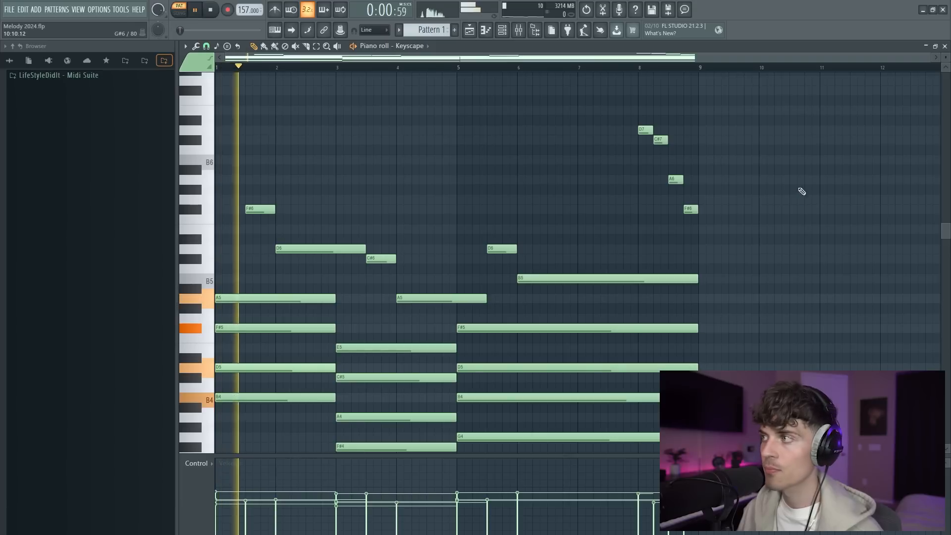
left_click_drag(946, 58, 949, 55)
scroll(892, 180, "down", 3)
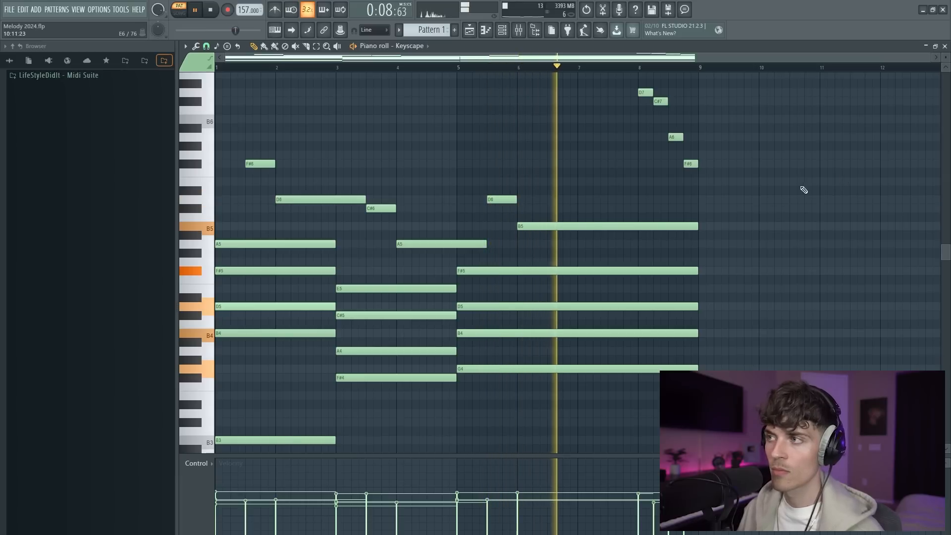
scroll(797, 189, "up", 2)
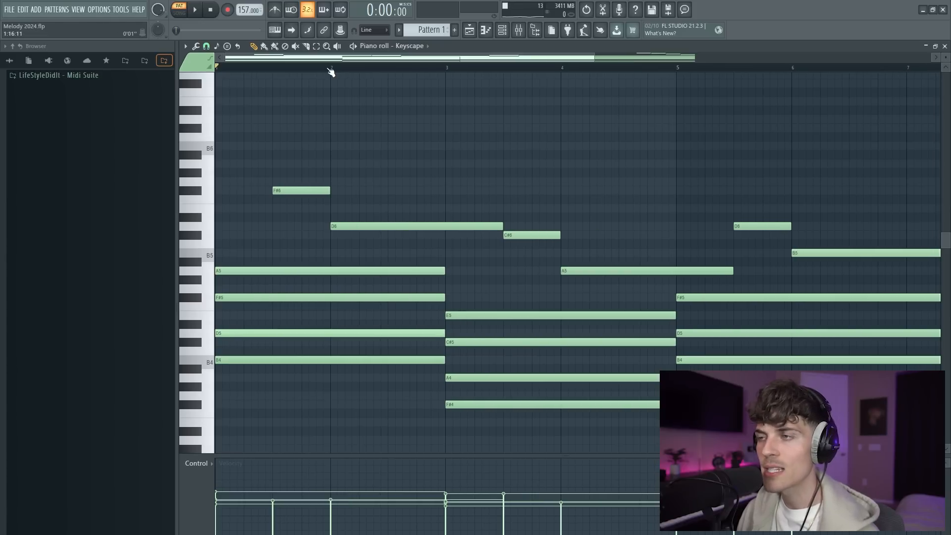
- Trim the D6 melody note to end at bar 3 and add a half-bar E6 there by copying the chord's E5 up an octave
scroll(331, 72, "down", 1)
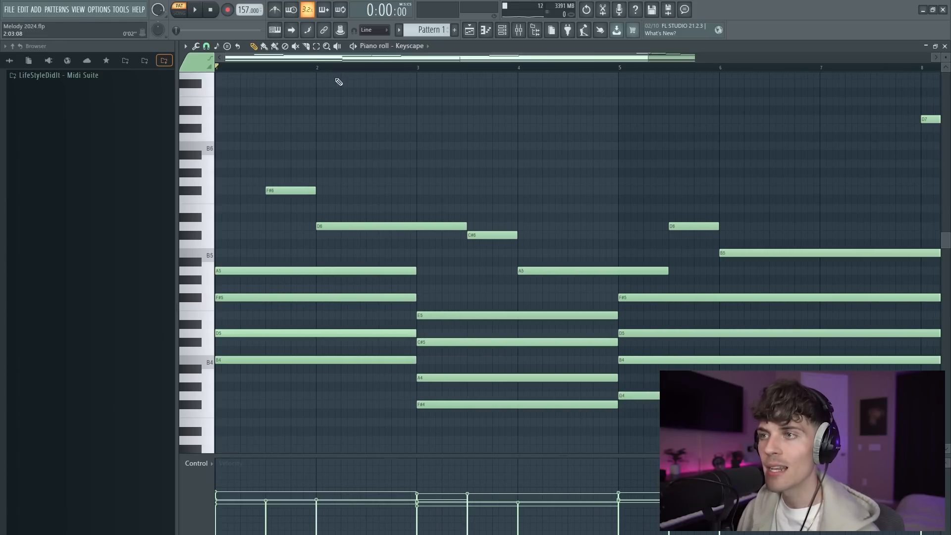
left_click_drag(303, 186, 454, 255)
left_click_drag(364, 197, 418, 245)
right_click(419, 246)
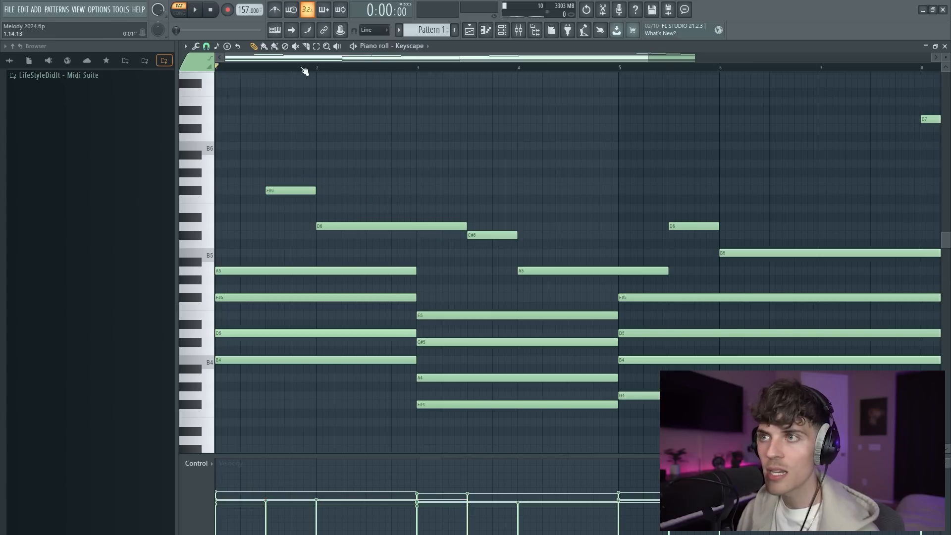
left_click_drag(462, 217, 430, 224)
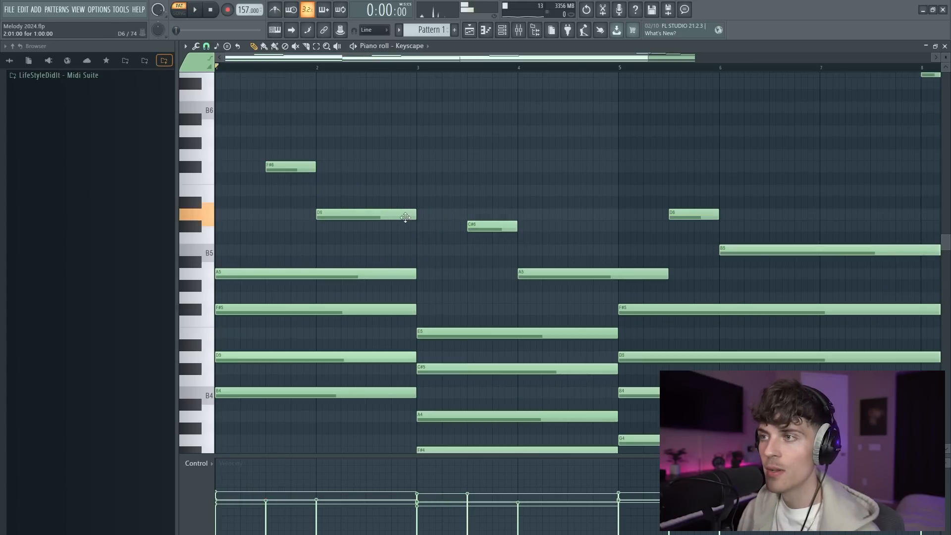
left_click_drag(445, 306, 486, 381)
left_click_drag(447, 355, 464, 383)
left_click_drag(438, 316, 454, 338)
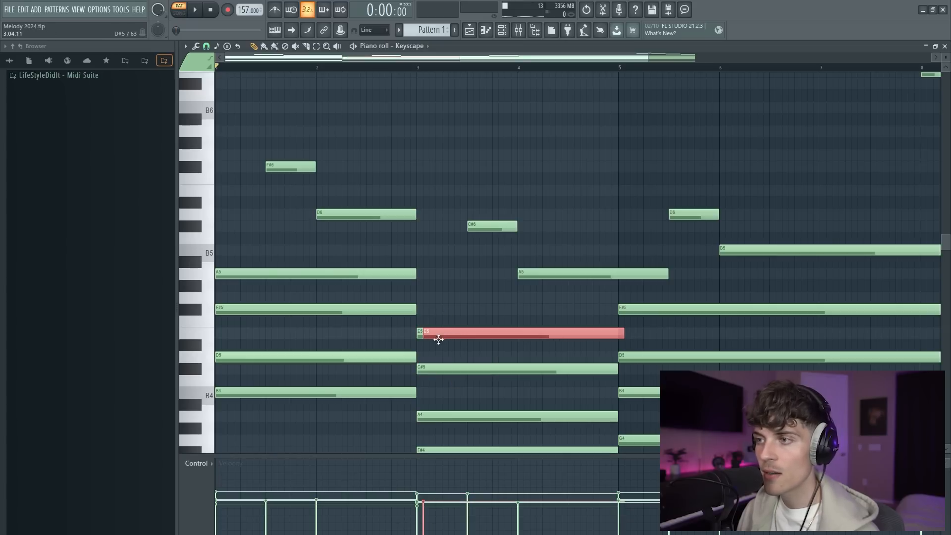
key("ctrl+Up")
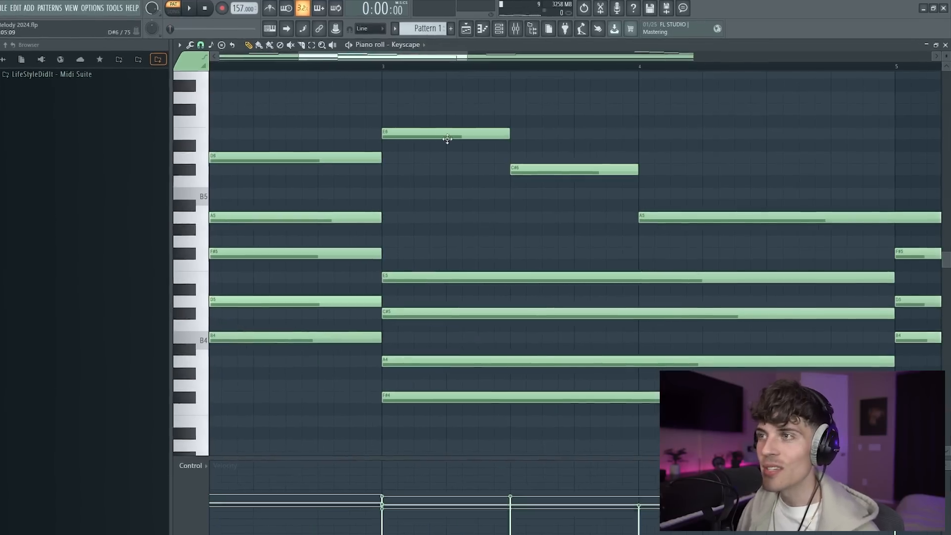
- Check the E6 and C#6 melody notes against the second chord by selecting them and playing back the pattern
left_click_drag(523, 178, 526, 201)
left_click_drag(438, 132, 528, 408)
scroll(353, 64, "down", 5)
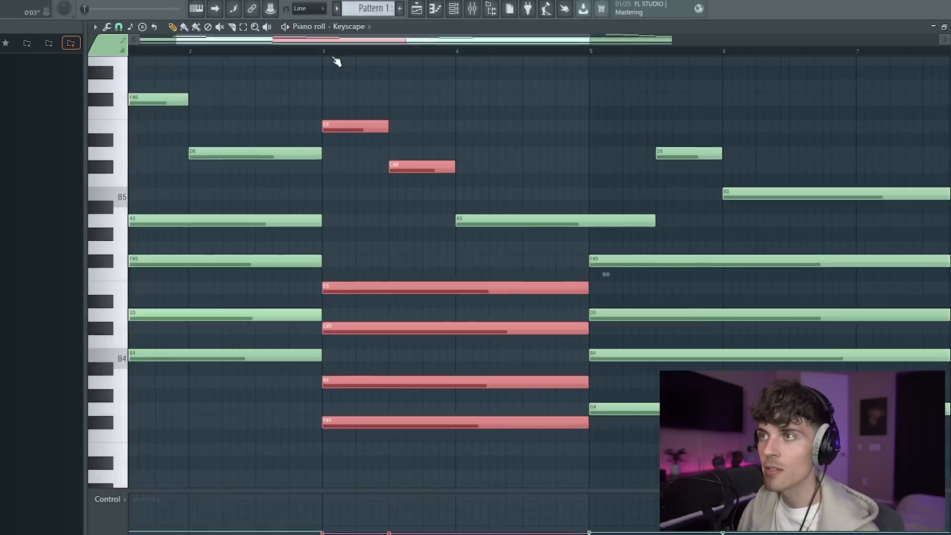
left_click(345, 78, "ctrl")
left_click_drag(338, 99, 364, 182)
key("space")
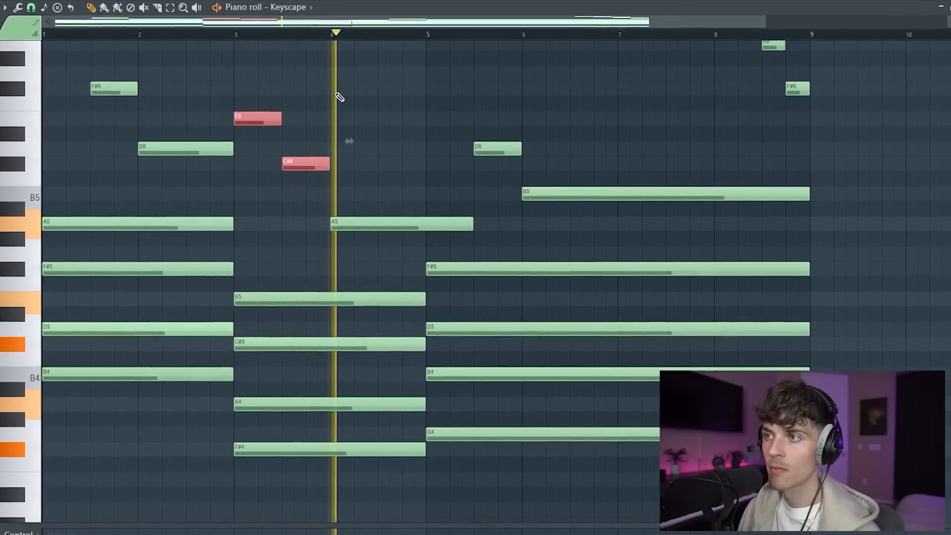
right_click(342, 95)
key("space")
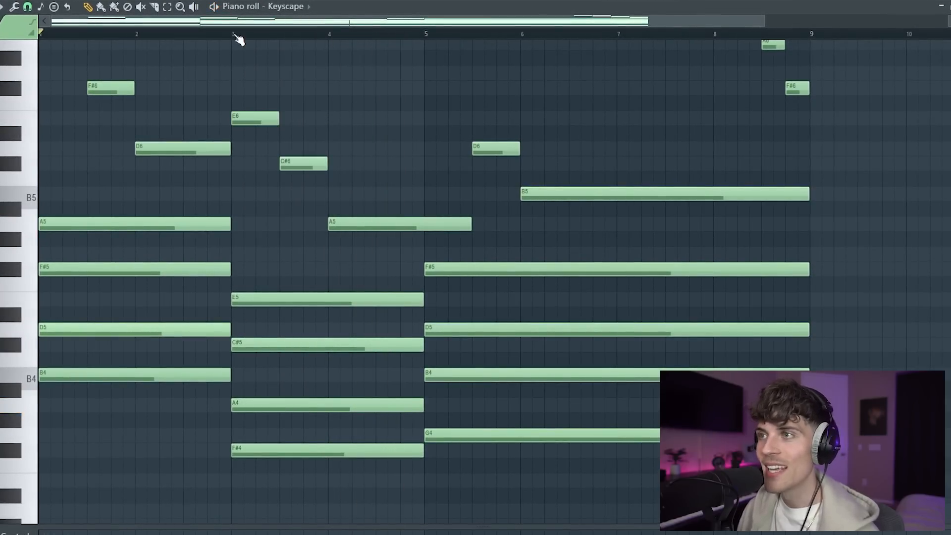
- Move the E6 at bar 3 one beat later, extend the preceding D6 to meet it, and play back the result
scroll(236, 35, "up", 3)
left_click_drag(257, 24, 241, 42)
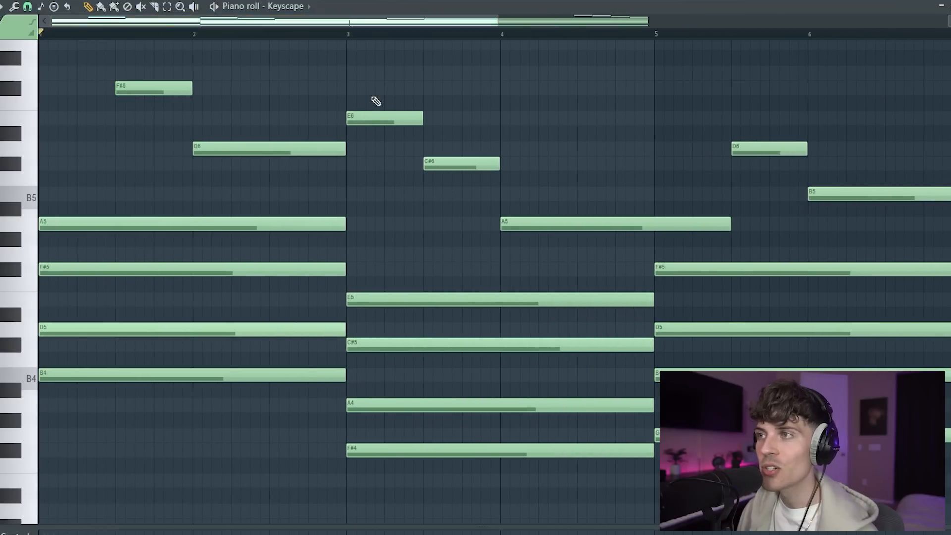
left_click_drag(369, 90, 382, 182)
right_click(382, 182)
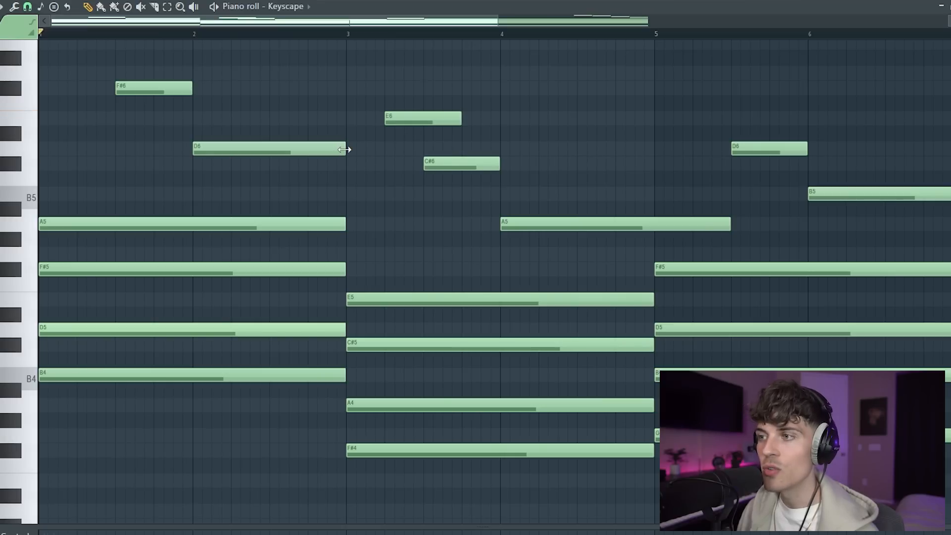
key("space")
left_click_drag(172, 69, 466, 197)
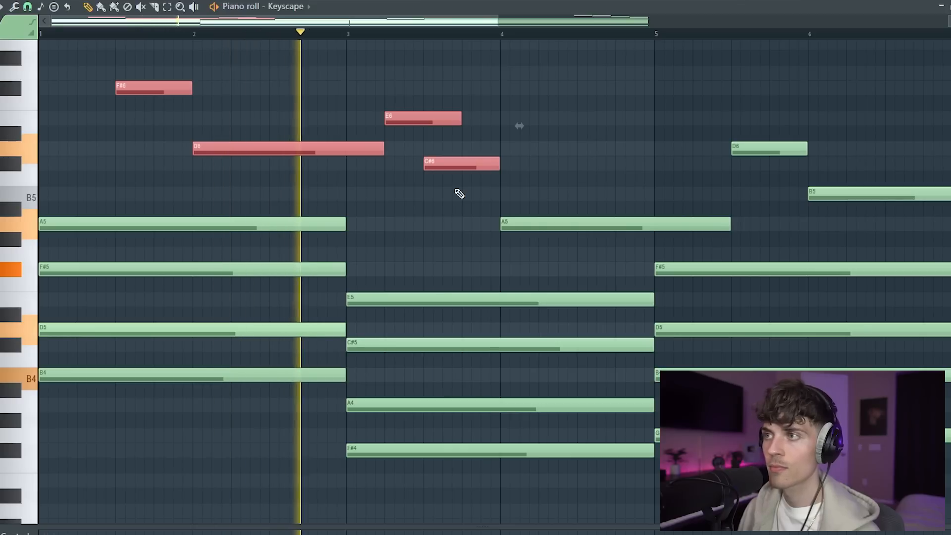
scroll(471, 38, "down", 3)
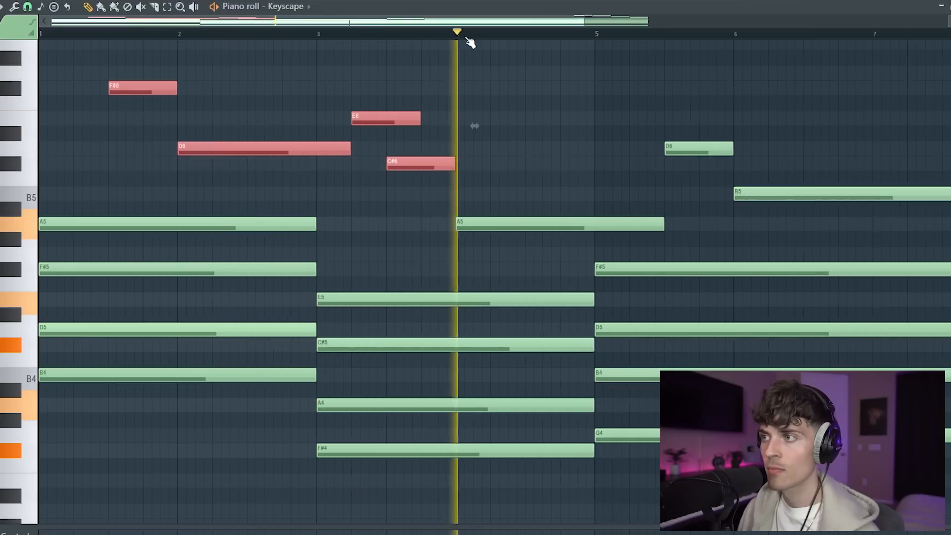
left_click(501, 116)
key("space")
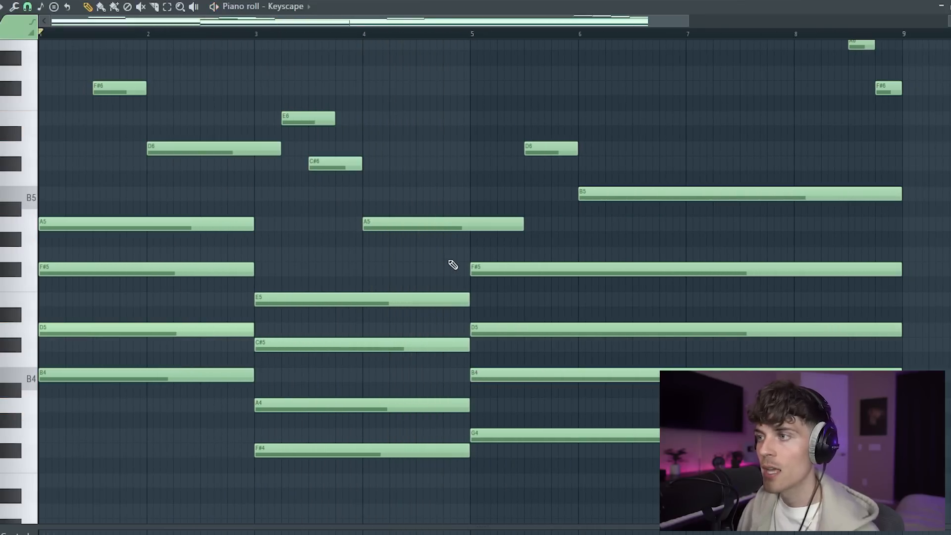
- Shorten the A5 melody note at bar 4 to three beats and add a one-beat B5 between it and bar 5
scroll(453, 265, "down", 1)
left_click(449, 178)
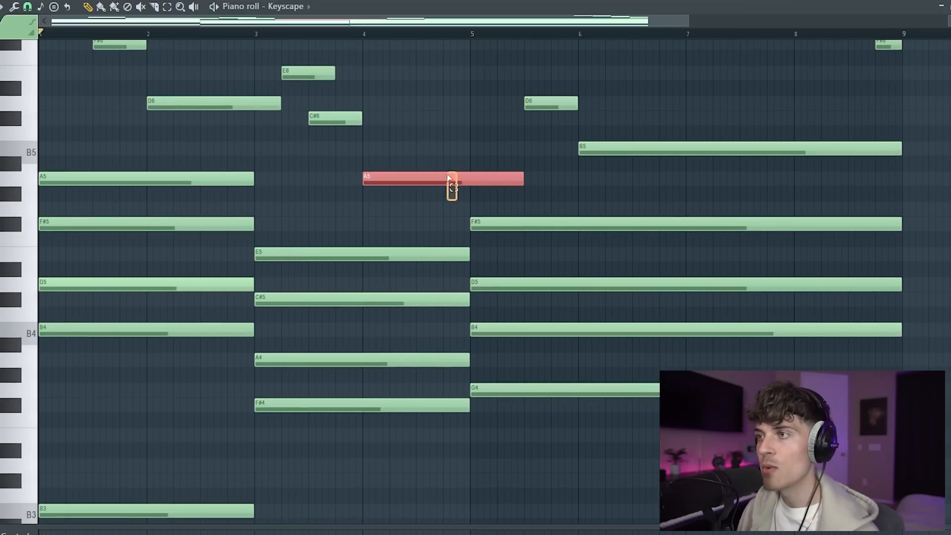
left_click_drag(493, 203, 607, 410)
left_click_drag(516, 136, 628, 134)
left_click_drag(495, 321, 532, 275)
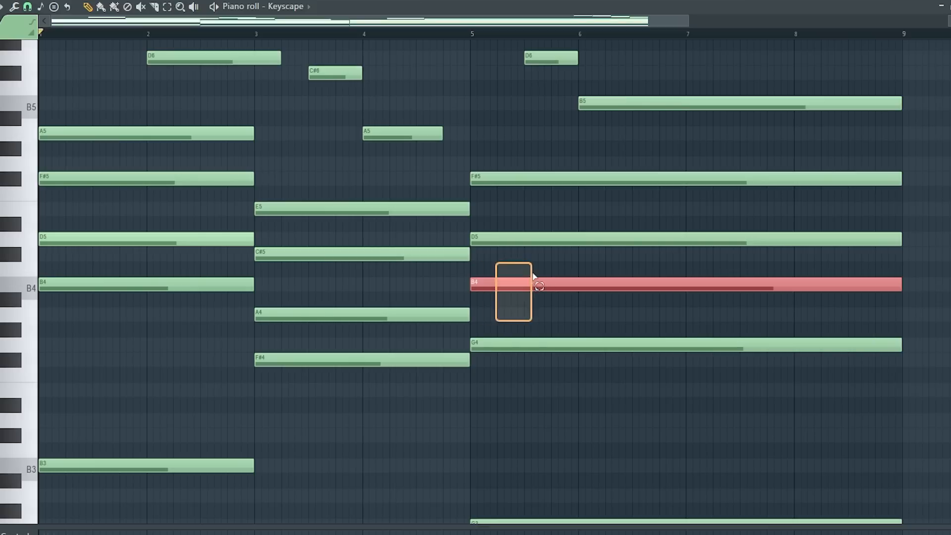
left_click_drag(500, 260, 558, 232)
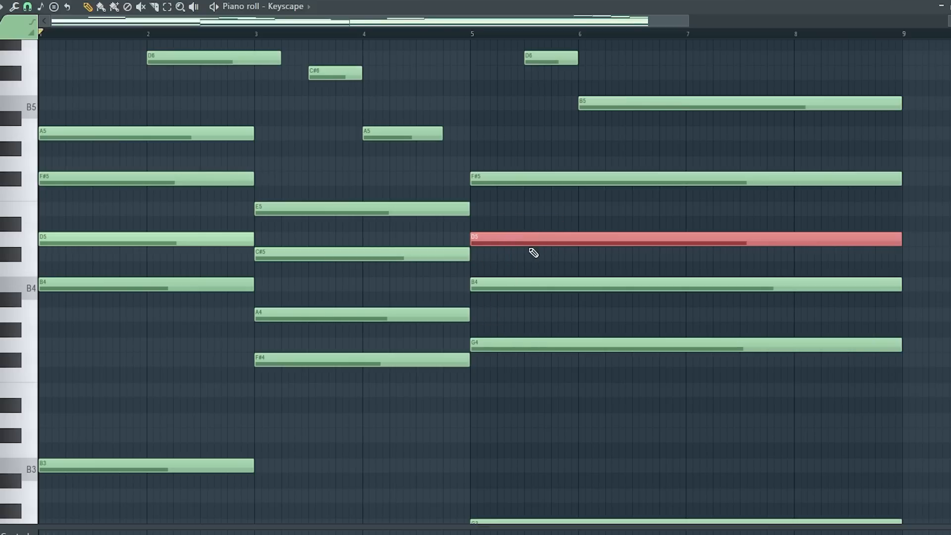
left_click_drag(389, 127, 396, 154)
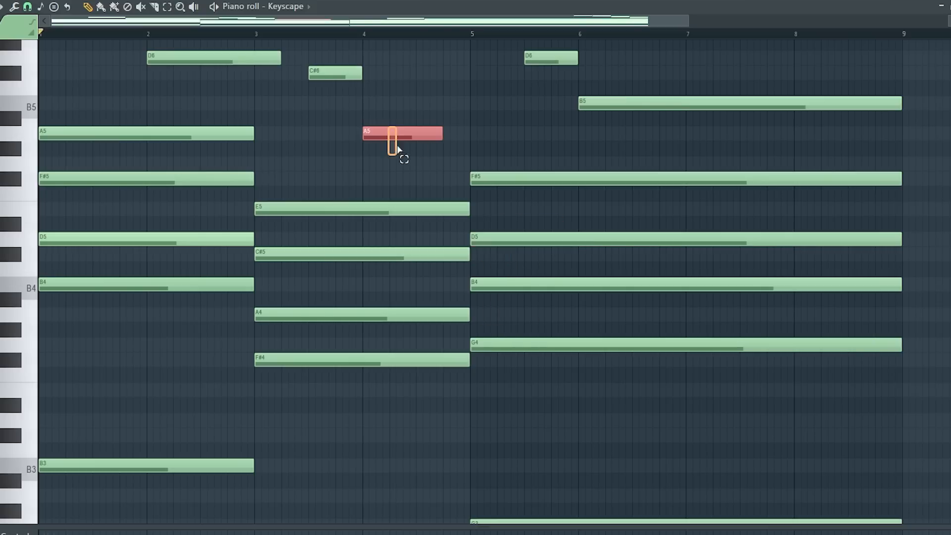
left_click(471, 101)
left_click_drag(492, 291, 504, 317)
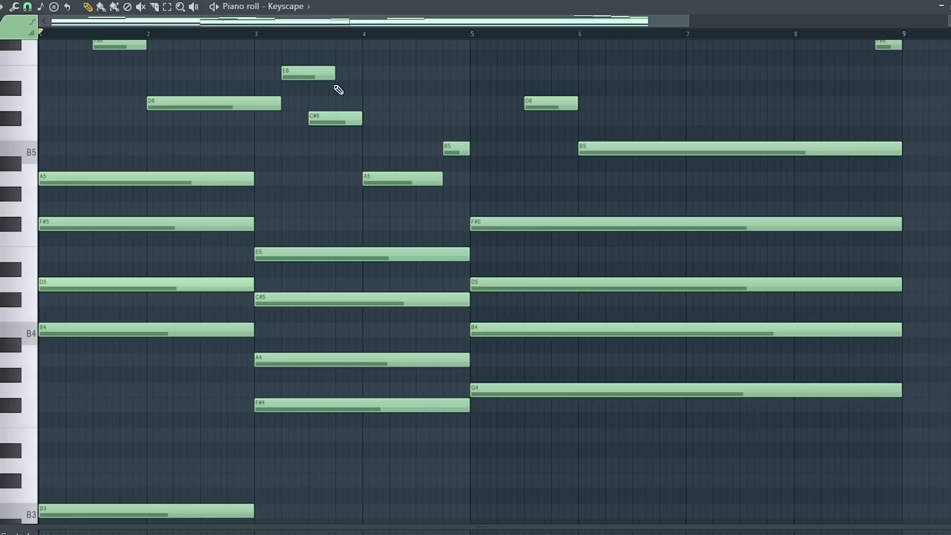
- Play back the A5 and B5 melody notes and extend the B5 to the start of the following D6
left_click_drag(440, 127, 546, 149)
left_click_drag(523, 67, 669, 198)
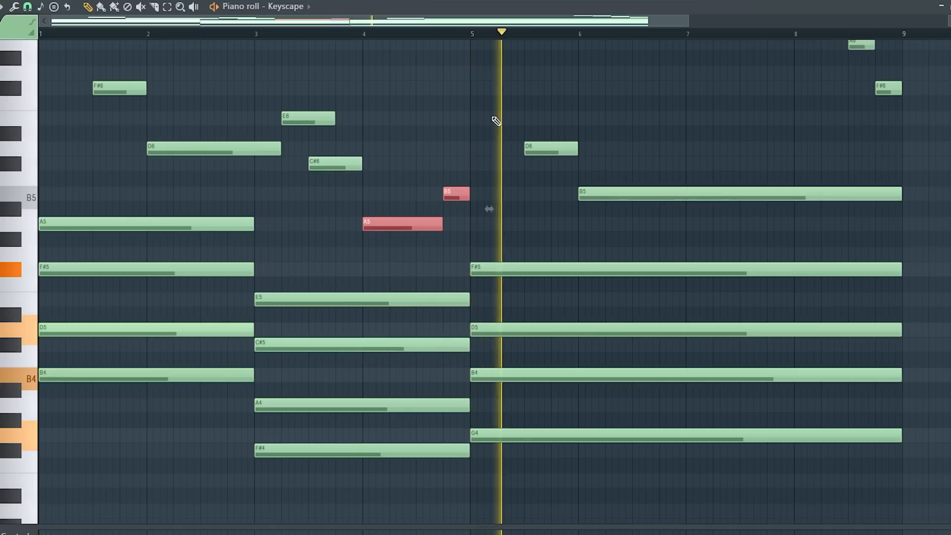
right_click(493, 118)
key("space")
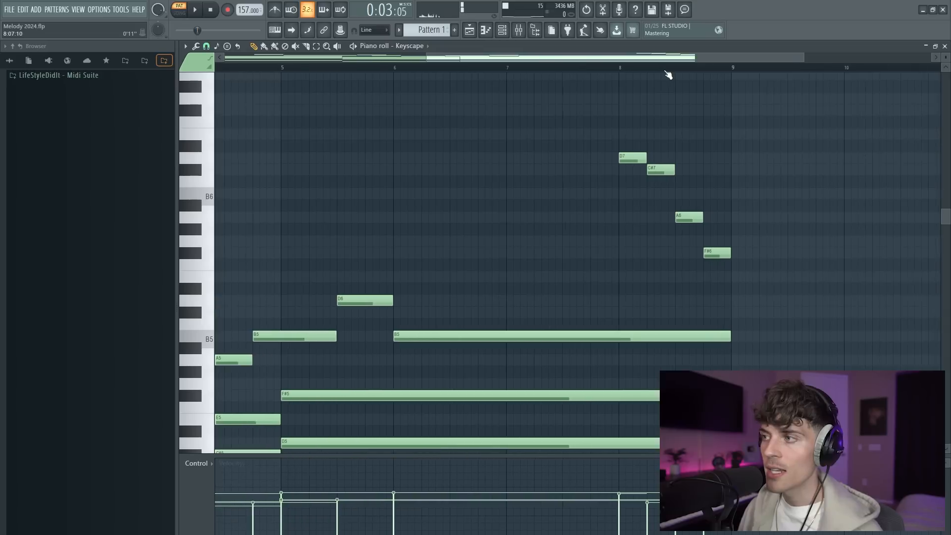
- Add a short C#7 grace note at bar 8 and shift the D7 slightly later so it follows the grace note
scroll(668, 74, "up", 5)
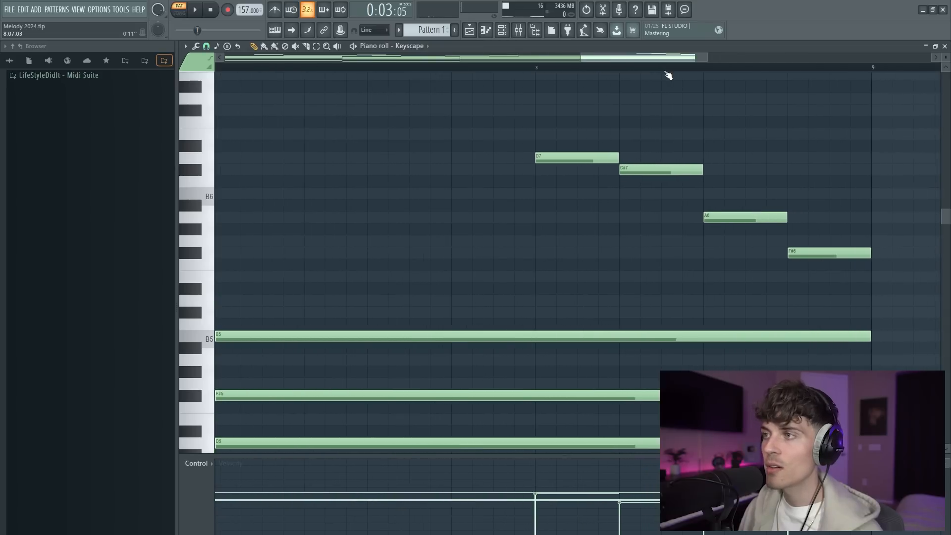
scroll(668, 74, "up", 1)
mouse_move(477, 129)
left_mouse_down()
mouse_move(480, 165)
mouse_move(515, 188)
left_mouse_up()
left_click(494, 200, "ctrl")
left_click(469, 173)
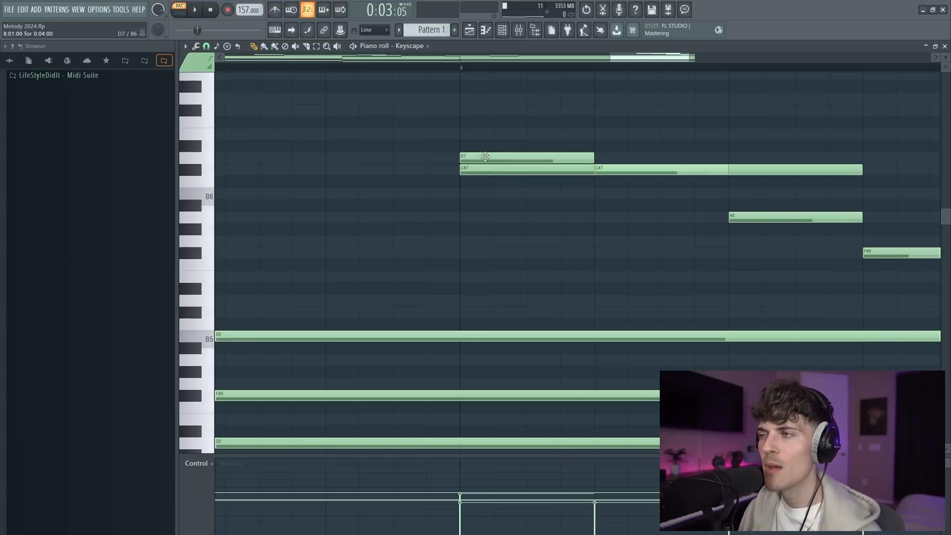
left_click(485, 157)
right_click(483, 171)
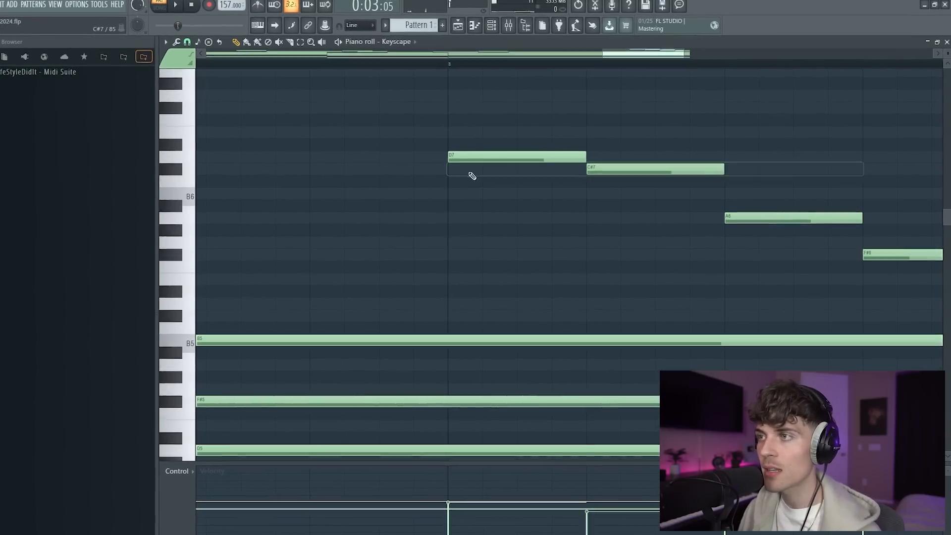
left_click(464, 171)
left_click_drag(567, 167, 436, 213)
left_click_drag(387, 152, 393, 151)
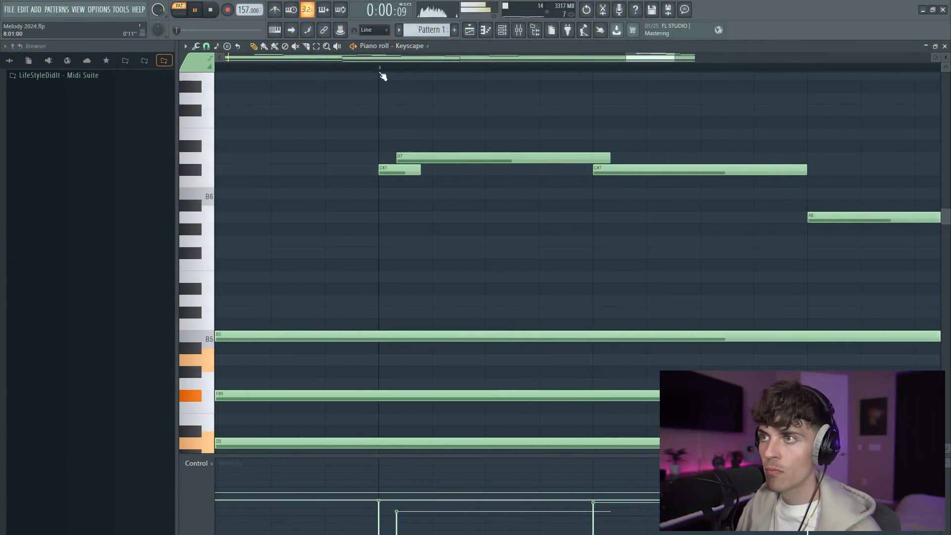
- Lower the C#7 grace note's velocity to match the D7, nudge the D7 slightly later, and play back the ornament
scroll(380, 74, "down", 3)
scroll(381, 73, "up", 6)
key("space")
left_click(392, 170)
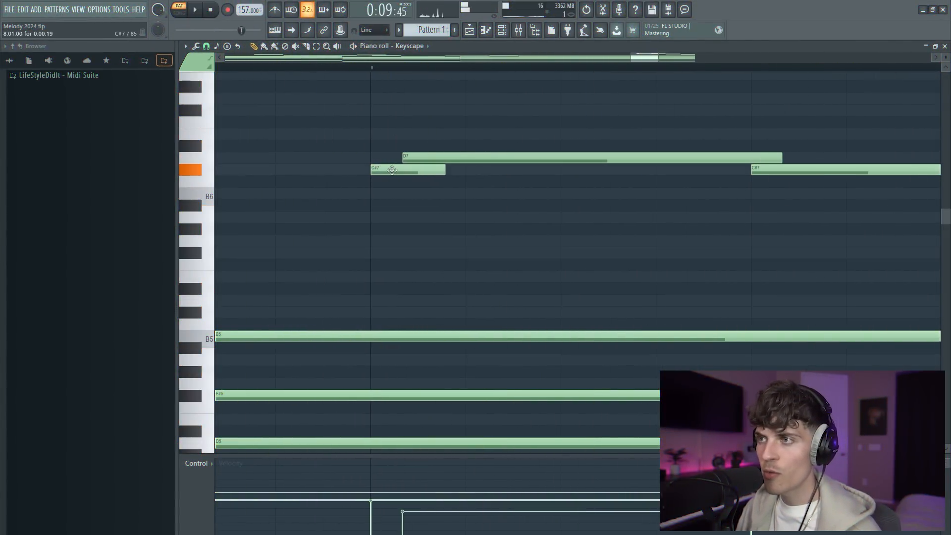
left_click_drag(392, 170, 415, 158)
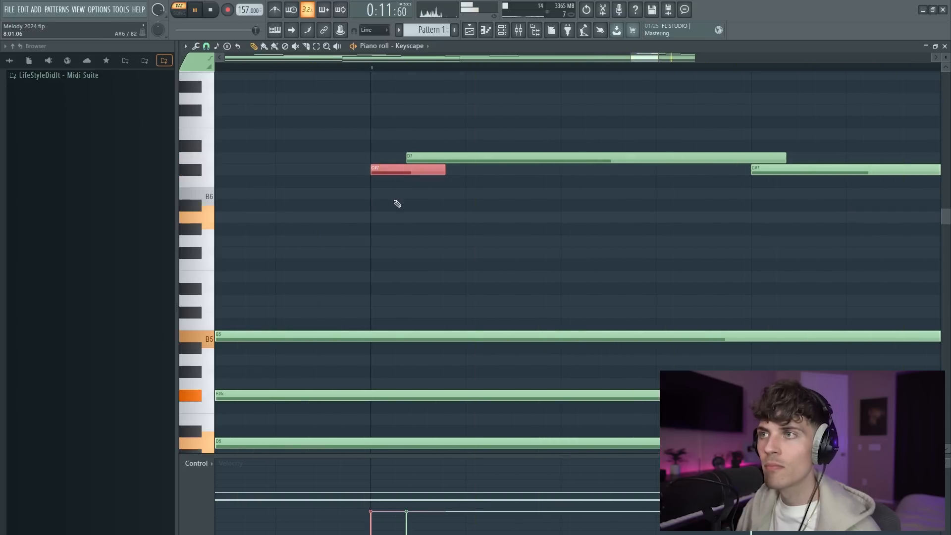
key("space")
- Start the first chord's F#5 one beat later, trim its end to bar 3, and play it back
scroll(348, 79, "down", 6)
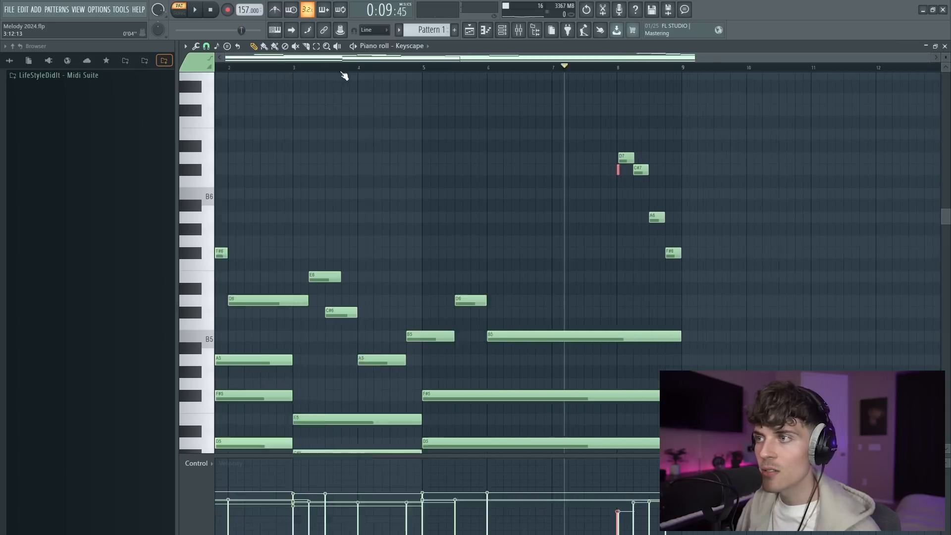
scroll(385, 135, "down", 3)
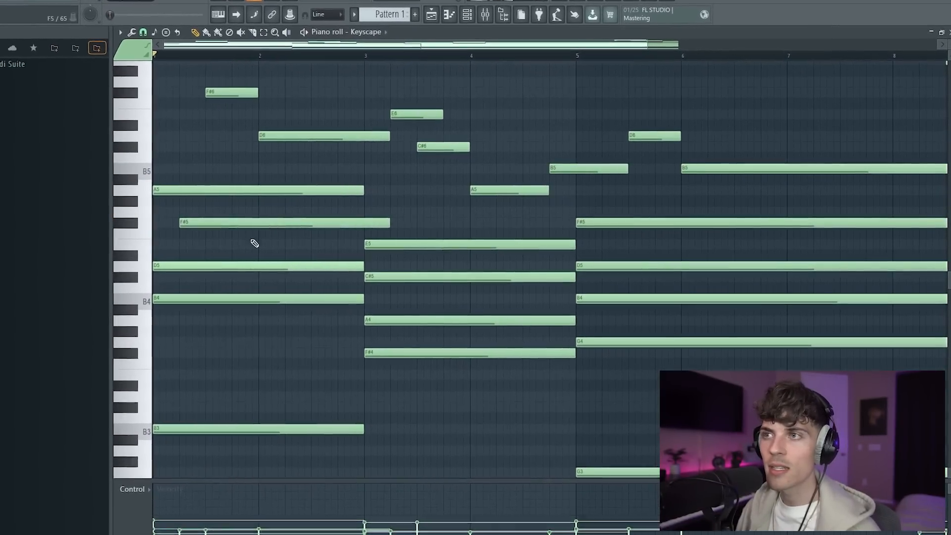
left_click_drag(272, 252, 349, 250)
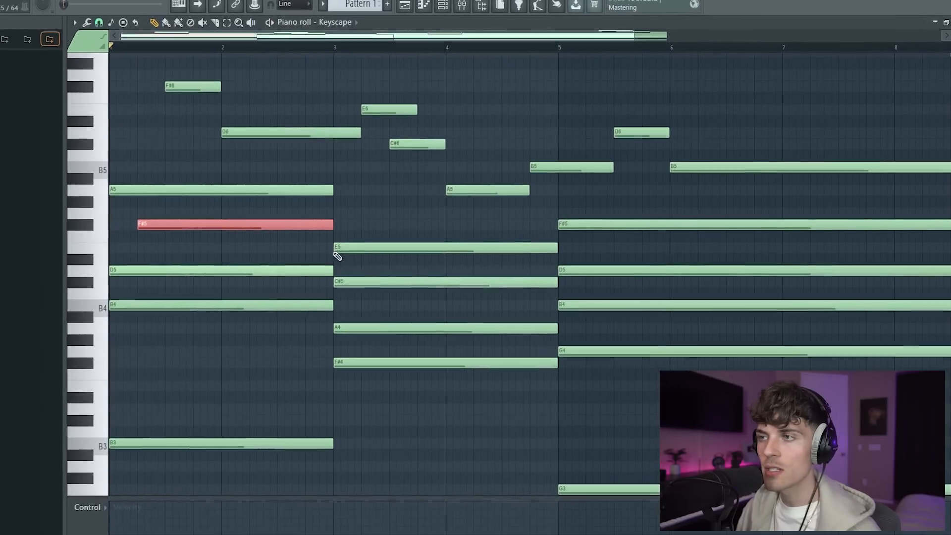
key("space")
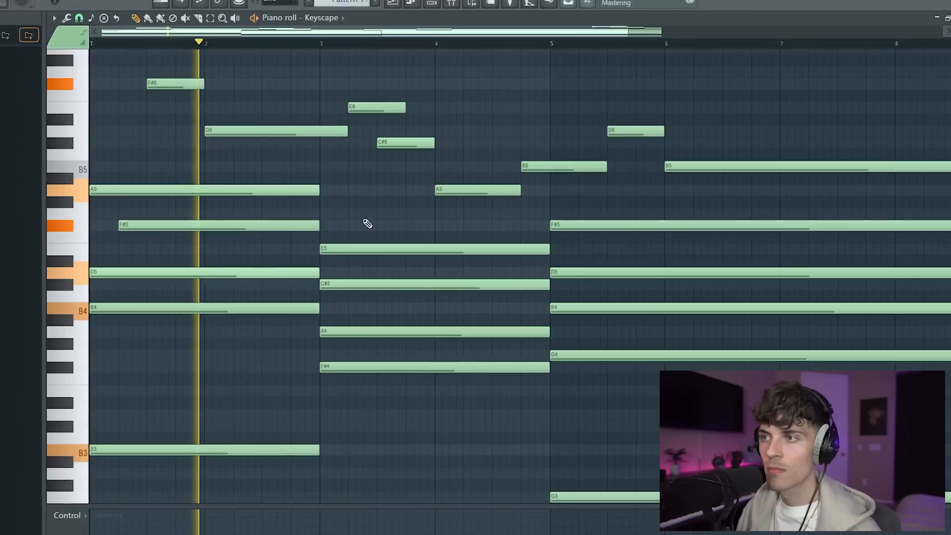
- Start the second chord's A4 one beat later with its end trimmed to bar 5, and split its C#5 into two short consecutive notes
key("space")
left_click_drag(332, 333, 361, 333)
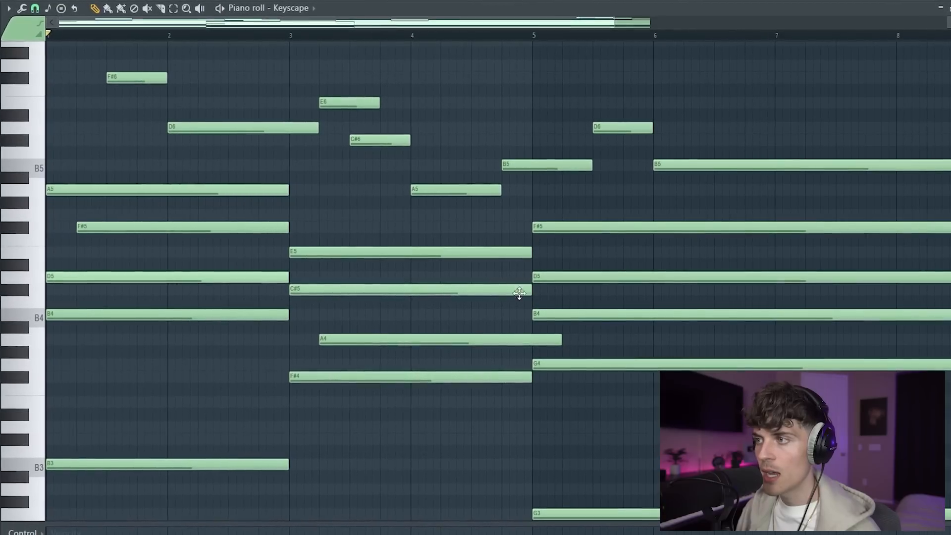
left_click_drag(519, 294, 339, 296)
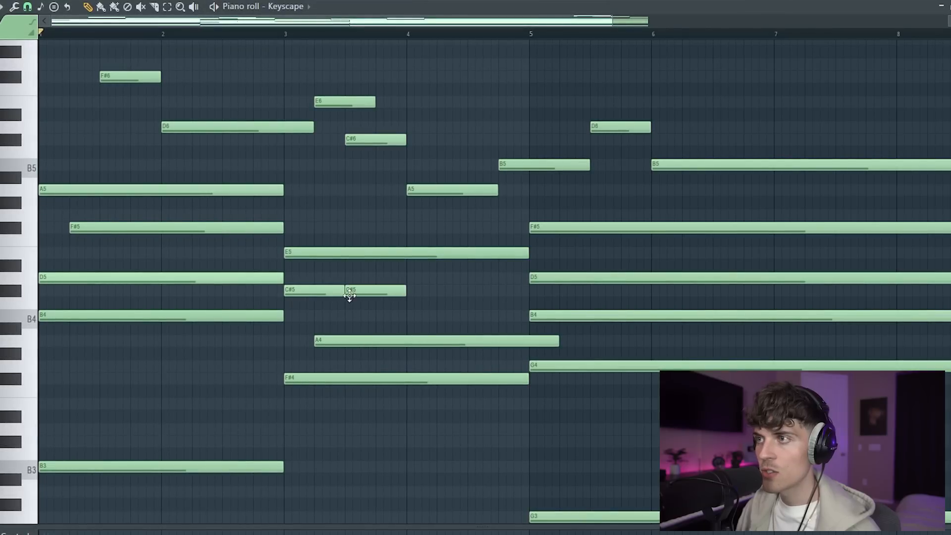
key("space")
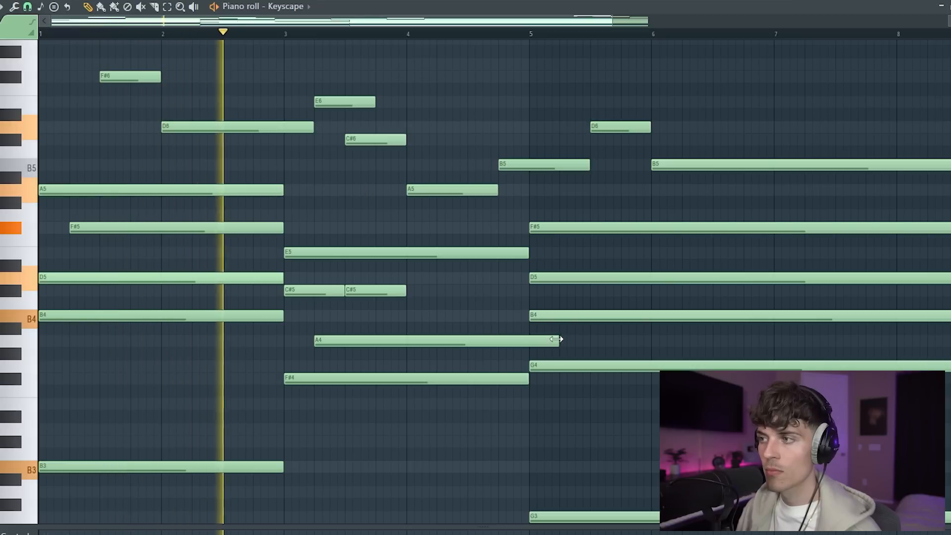
left_click_drag(557, 340, 528, 342)
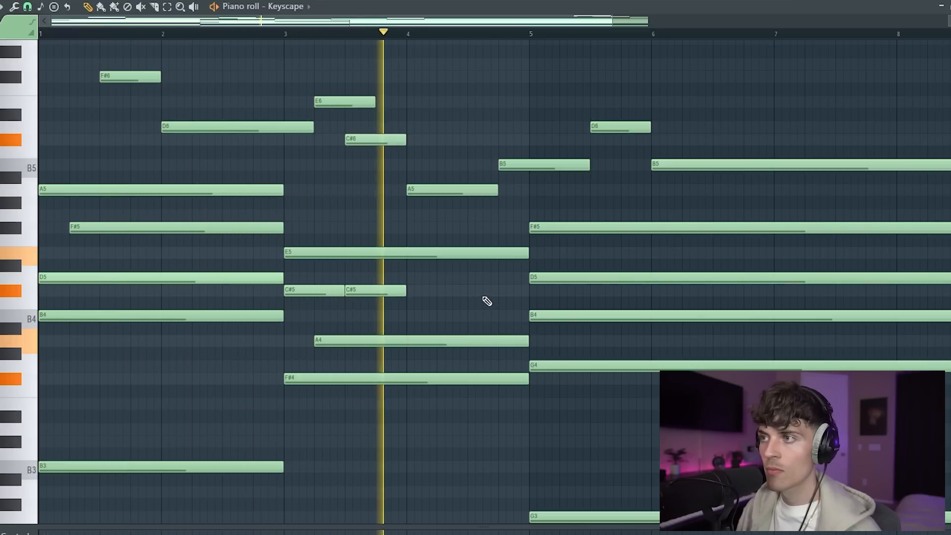
key("space")
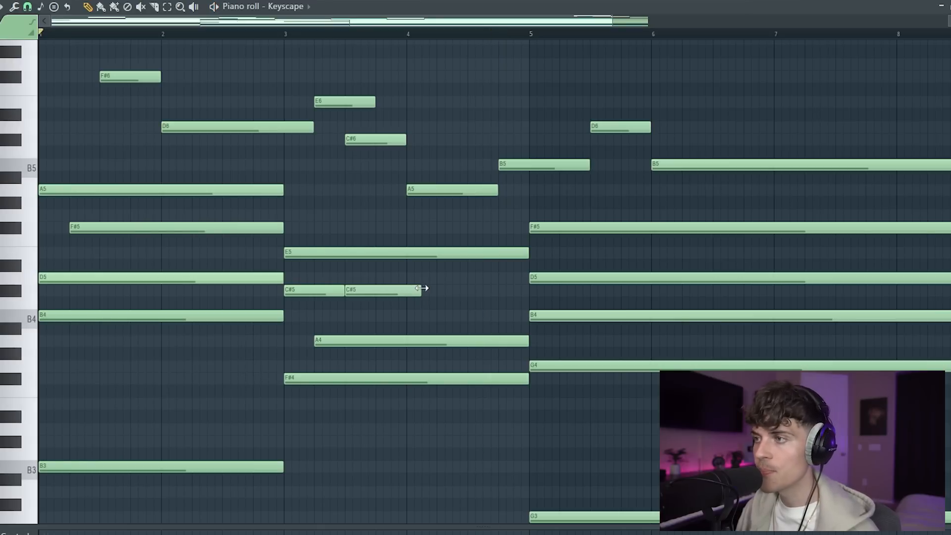
- Extend the second short C#5 to one beat past bar 4 and play the result back
left_click_drag(420, 287, 436, 289)
key("space")
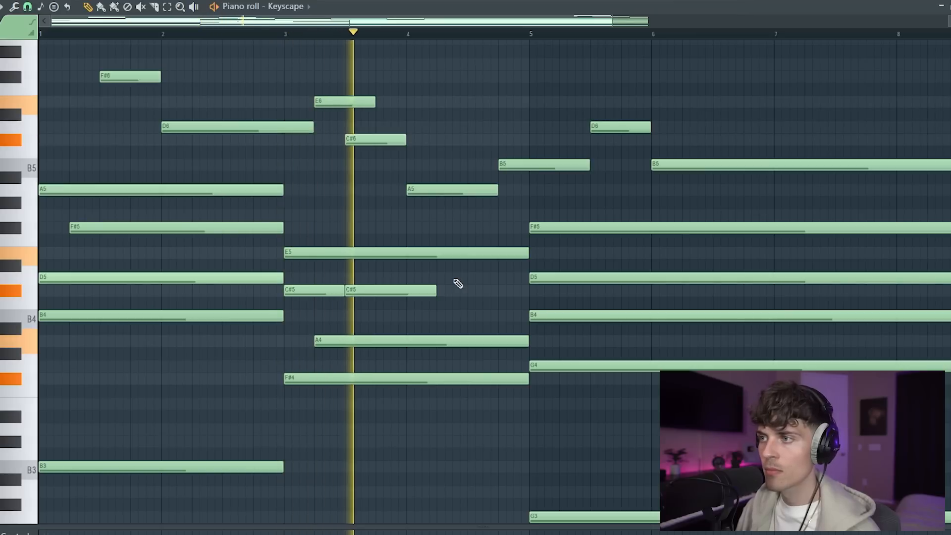
key("space")
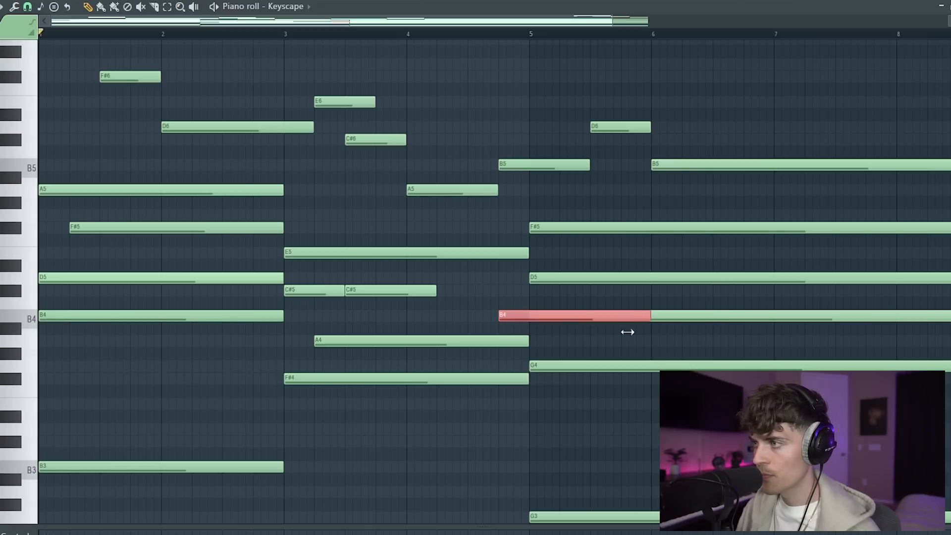
- Add a short B4 one beat before the third chord, trim it to end at bar 5, and play it back
left_click_drag(674, 327, 530, 325)
key("space")
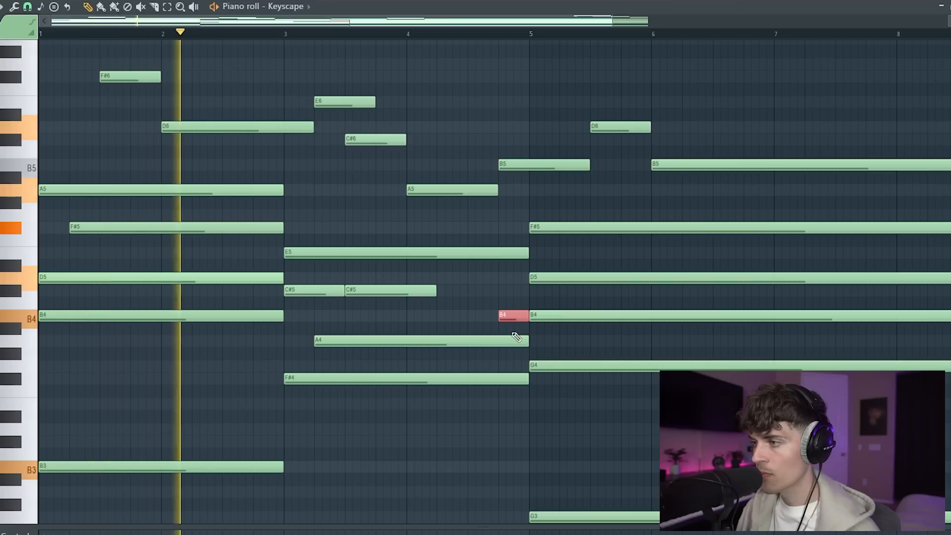
key("ctrl+d")
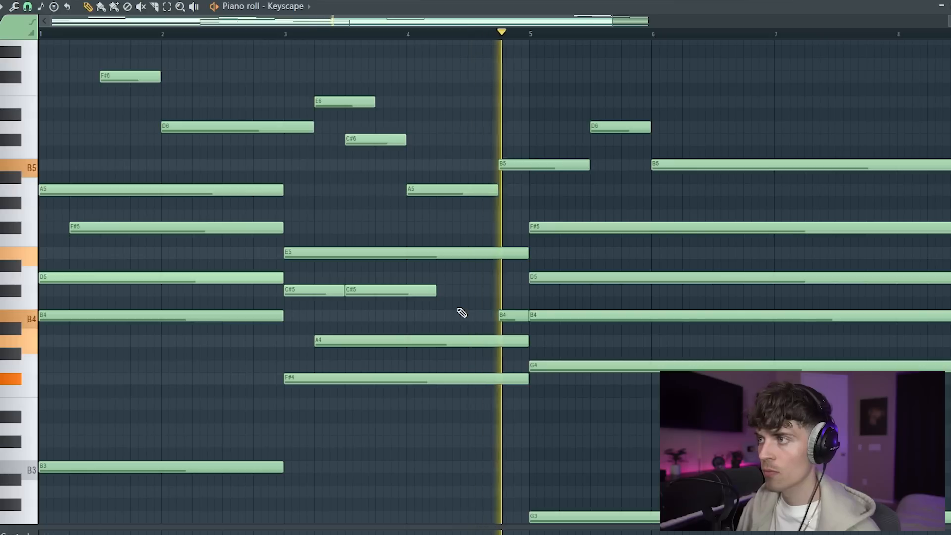
key("space")
left_click(511, 315)
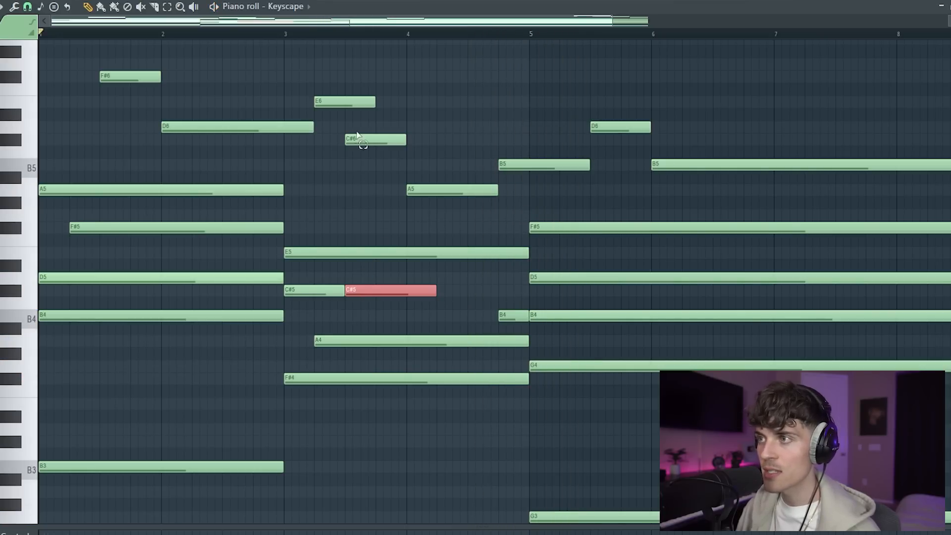
- Start the third chord's D5 one beat later and trim its end to bar 9
scroll(347, 36, "down", 2)
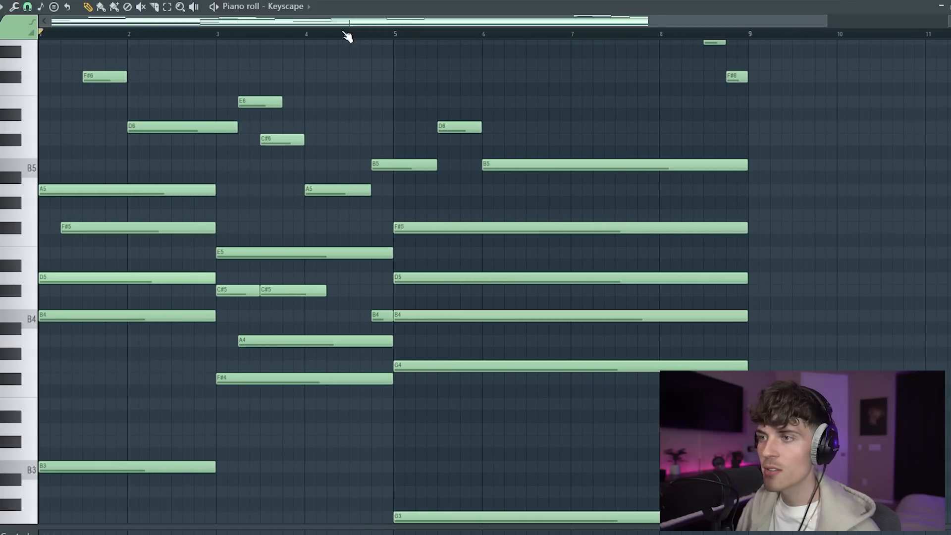
left_click_drag(54, 208, 119, 285)
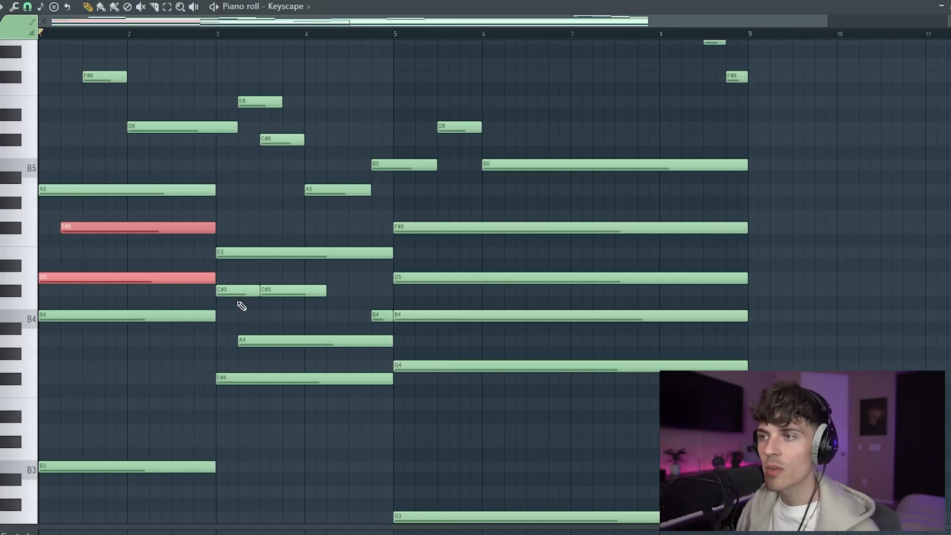
left_click_drag(409, 211, 484, 347)
left_click(431, 294, "ctrl")
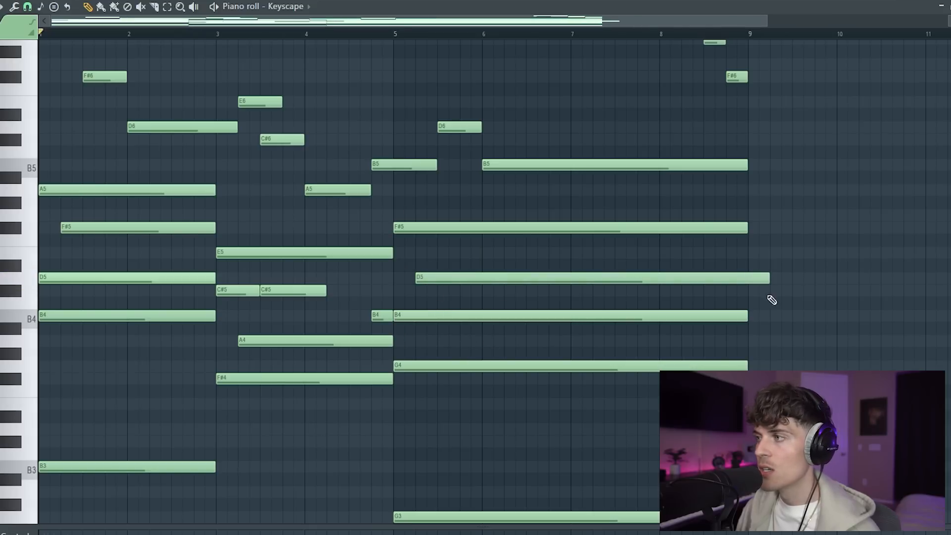
left_click_drag(470, 248, 484, 293)
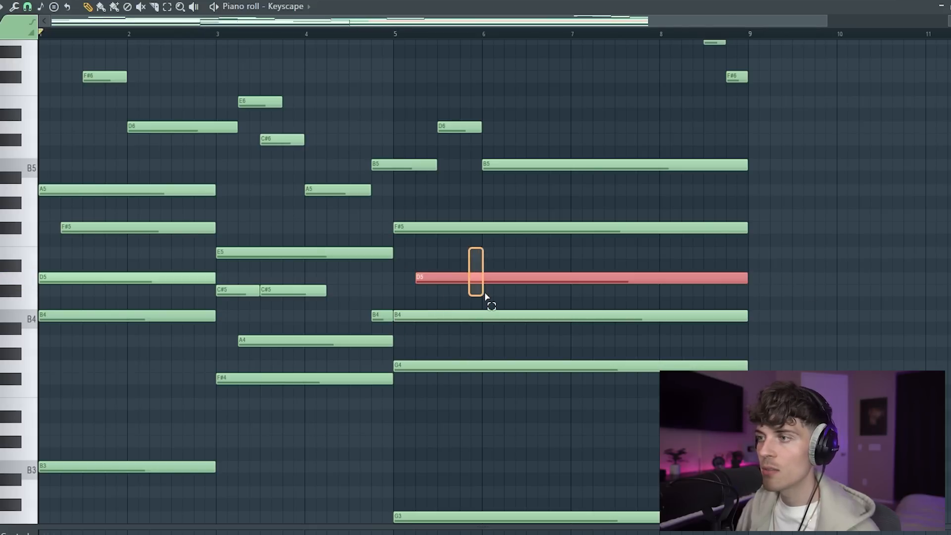
left_click_drag(451, 419, 477, 234)
left_click(492, 206)
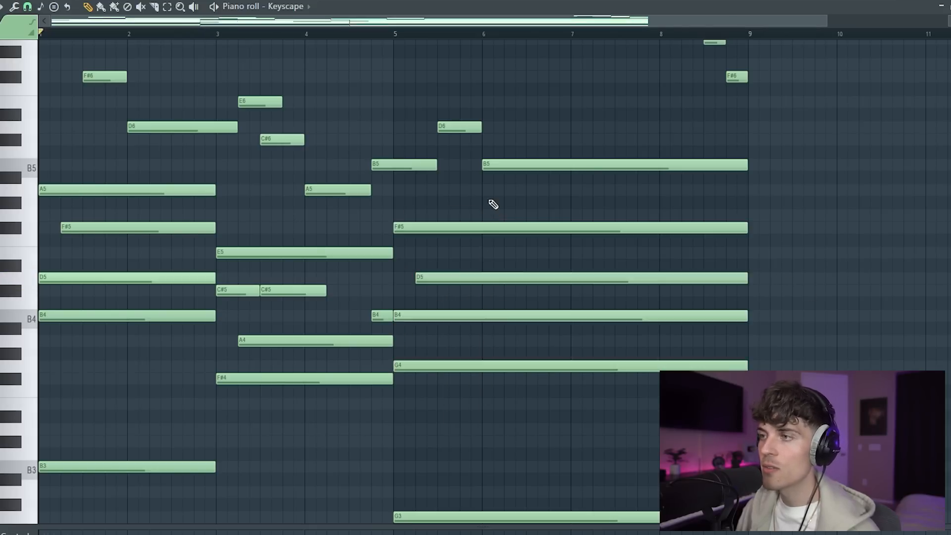
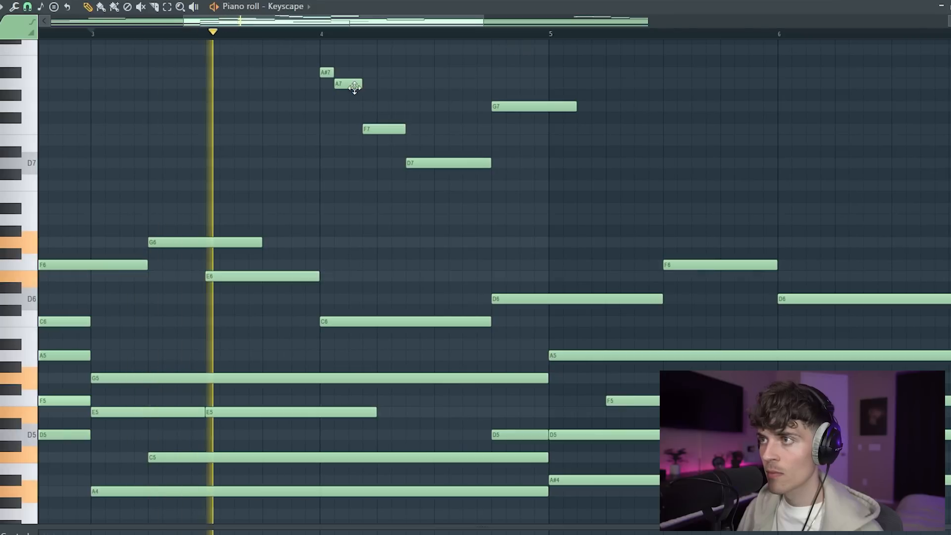
- Shift the F7 and D7 notes of the descending run at bar 4 slightly later
left_click_drag(380, 128, 394, 129)
left_click_drag(418, 161, 445, 163)
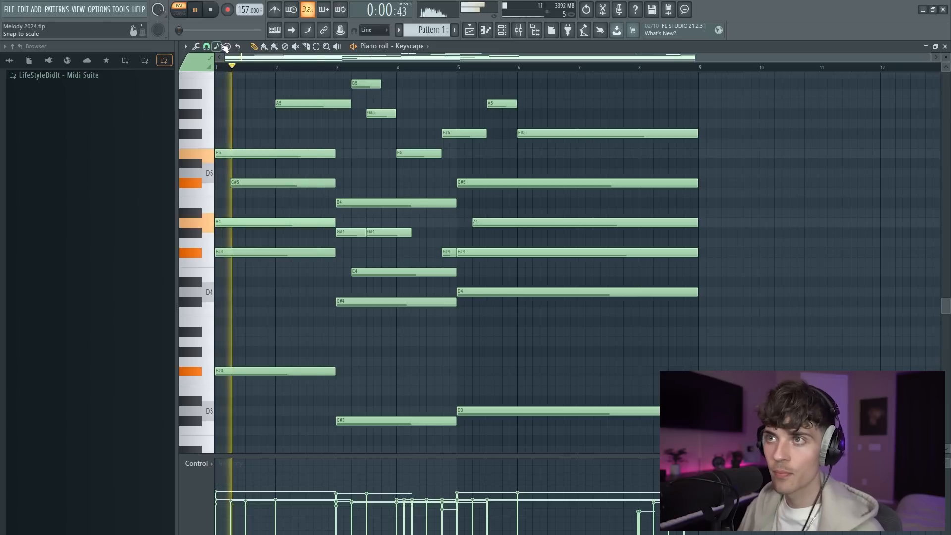
- Set the scale highlighting's root note to F#, keeping the Minor Natural (Aeolian) scale
left_click(226, 46)
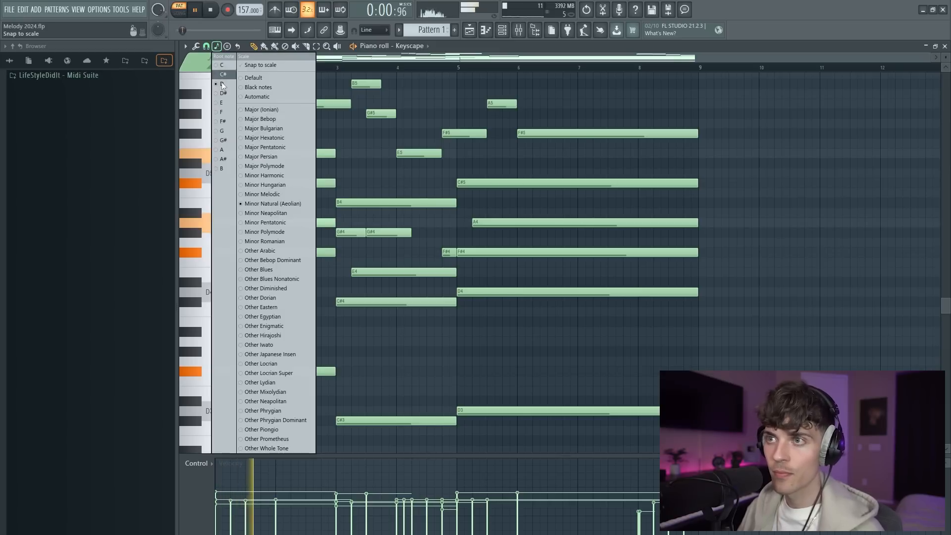
left_click(431, 103)
scroll(441, 109, "up", 1)
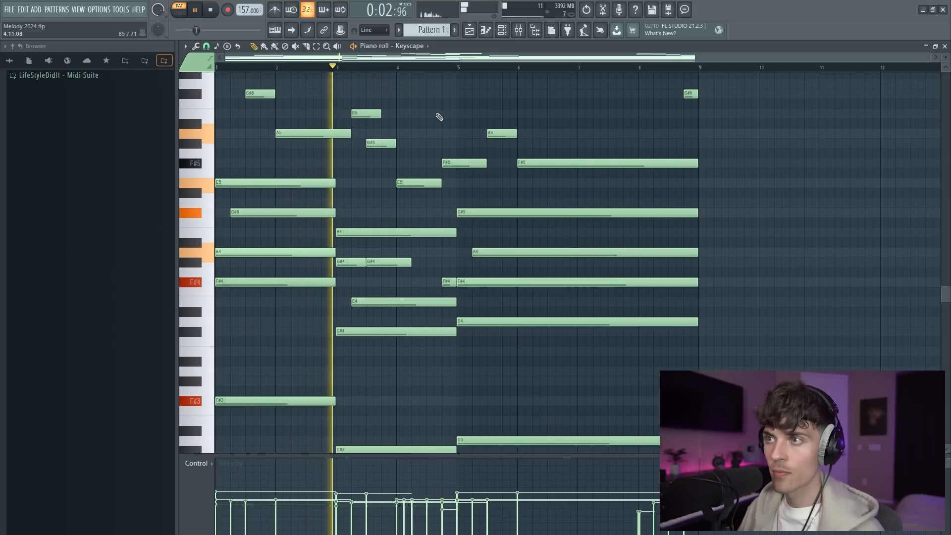
- Route the Keyscape channel to mixer Insert 1 and load ValhallaVintageVerb into its first effect slot
left_click(514, 33)
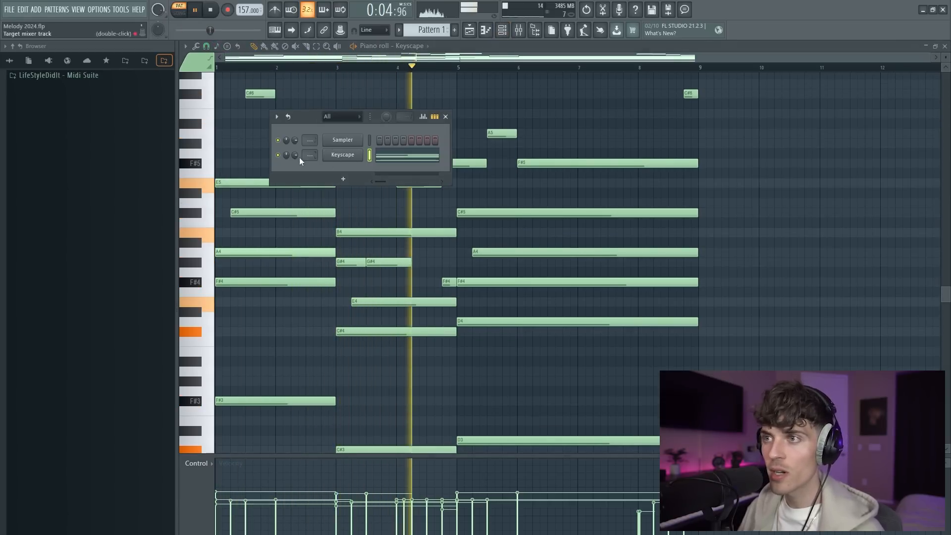
left_click(519, 31)
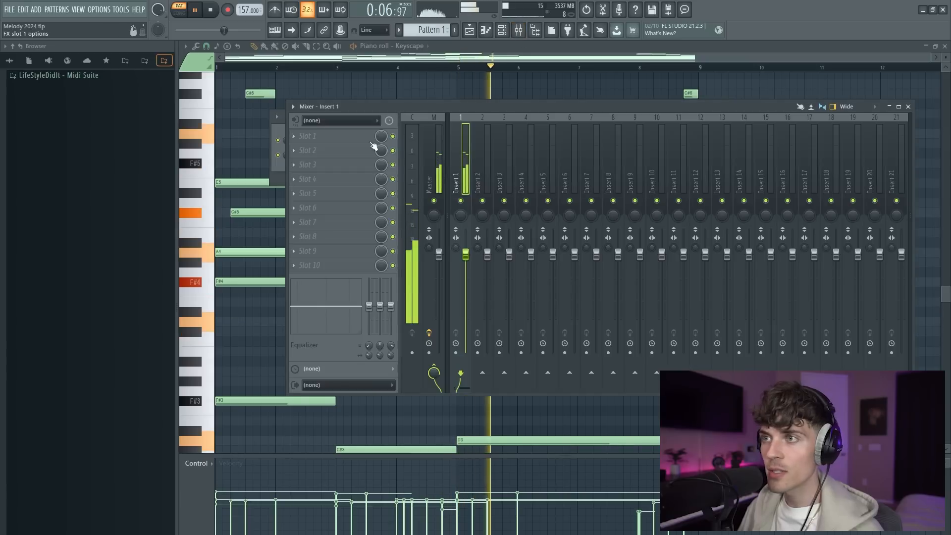
left_click(342, 136)
left_click(499, 368)
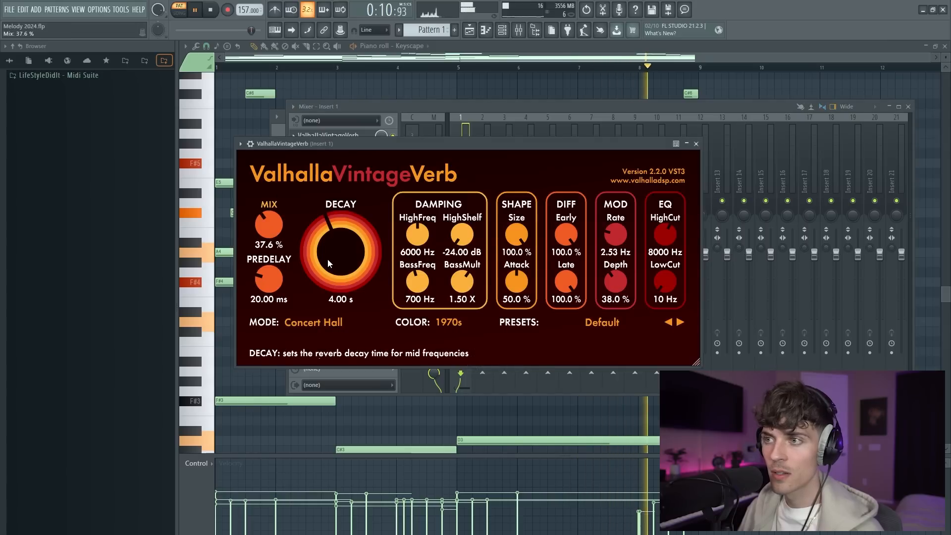
- Set the reverb's mix to 29.6 %, decay to 3.00 s and low cut to 170 Hz, and return to the piano roll
left_click_drag(267, 221, 268, 231)
left_click_drag(660, 282, 659, 270)
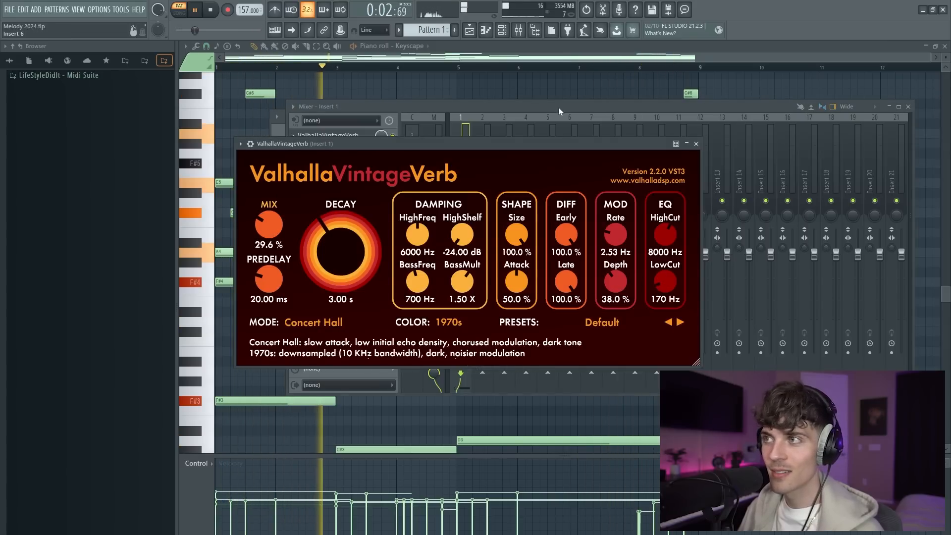
left_click(529, 47)
- Play back the pattern, stop it, and duplicate all of its notes to fill bars 9 through 16
scroll(516, 149, "up", 2)
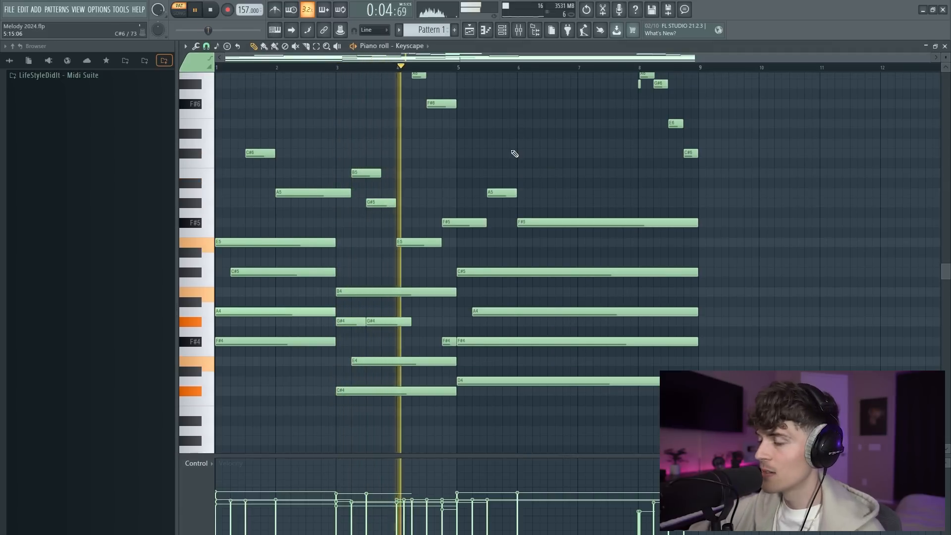
scroll(545, 158, "up", 4)
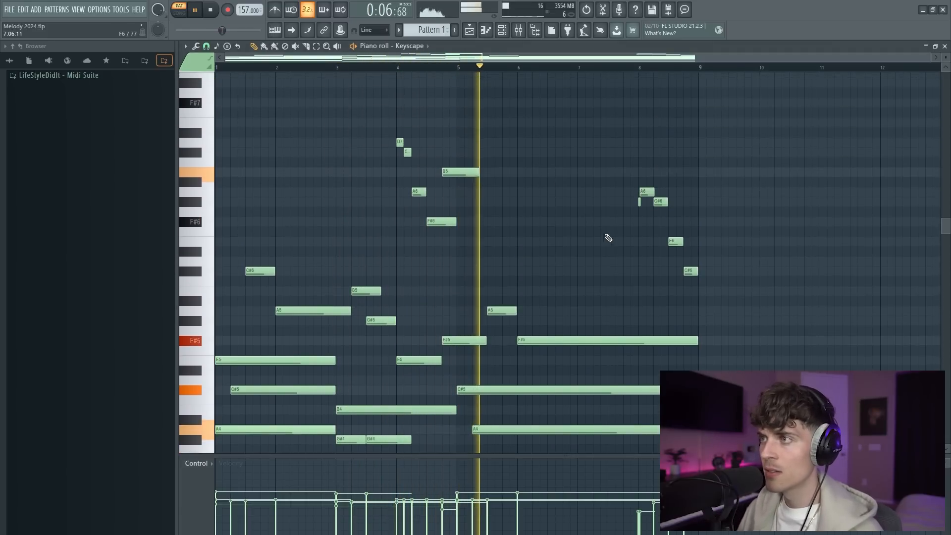
scroll(585, 139, "up", 1)
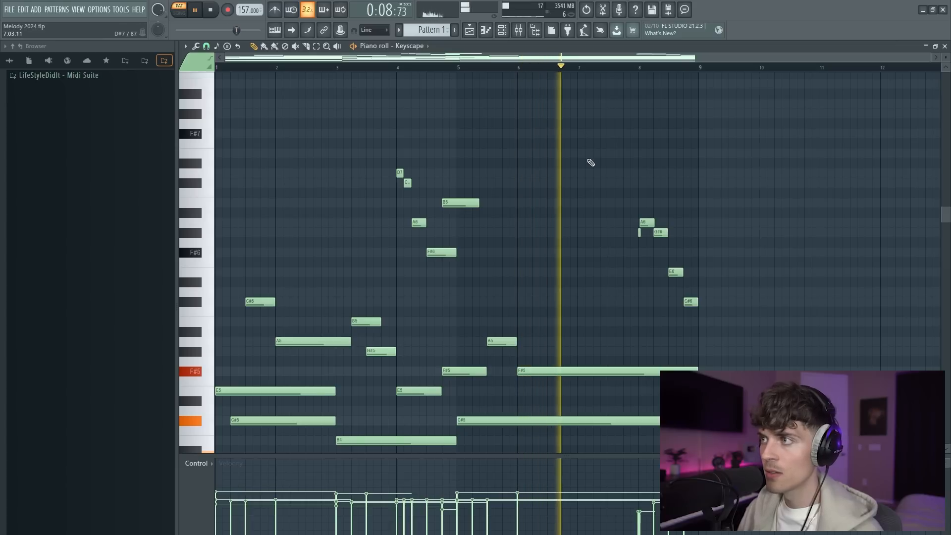
left_click_drag(946, 57, 946, 66)
scroll(887, 128, "down", 2)
key("space")
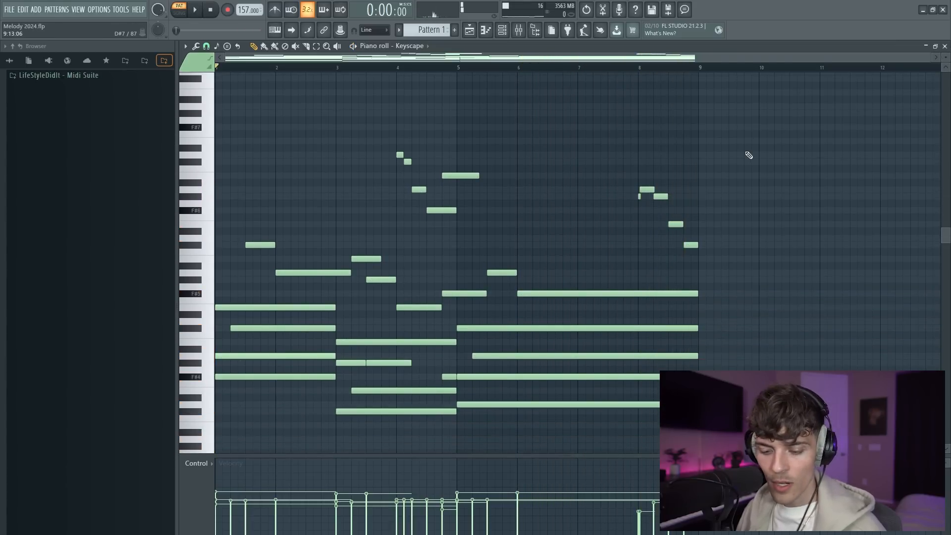
key("ctrl+a")
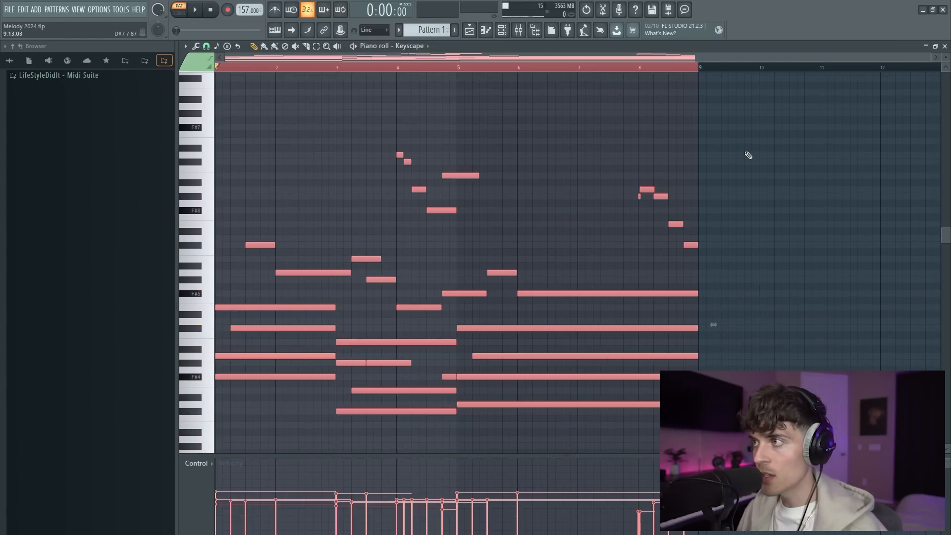
key("ctrl+b")
- Place the playback position just before bar 8 and copy the bar 9 chord's E5, C#5 and A4 notes two octaves higher
left_click(322, 68)
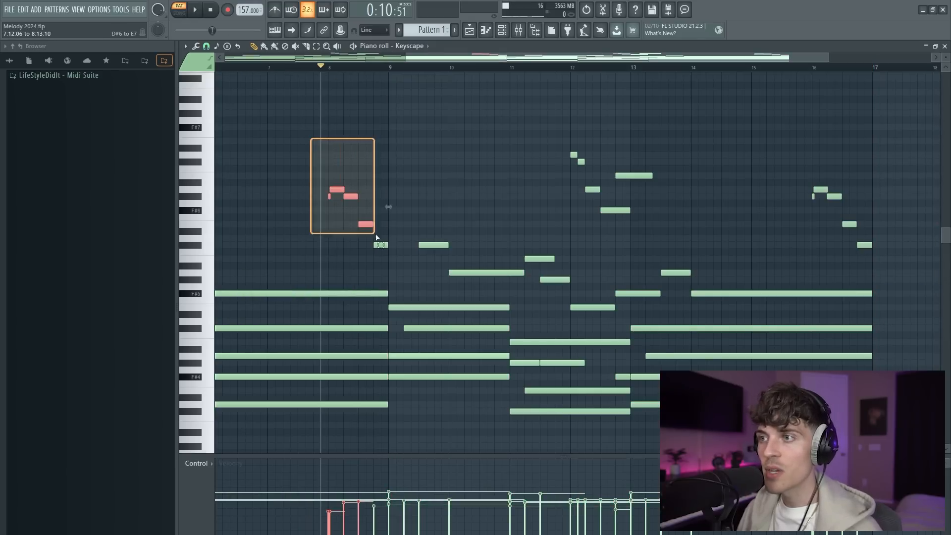
left_click_drag(386, 262, 387, 261)
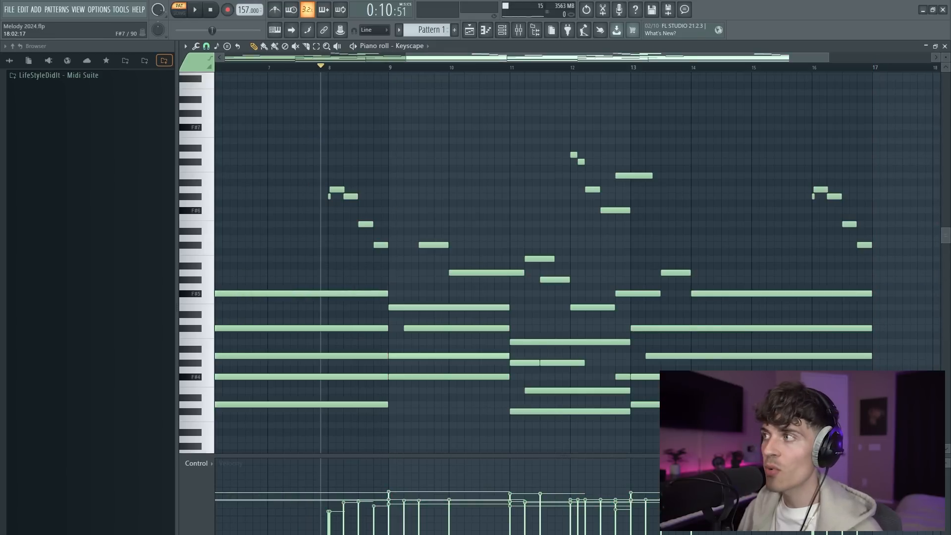
left_click_drag(950, 60, 949, 78)
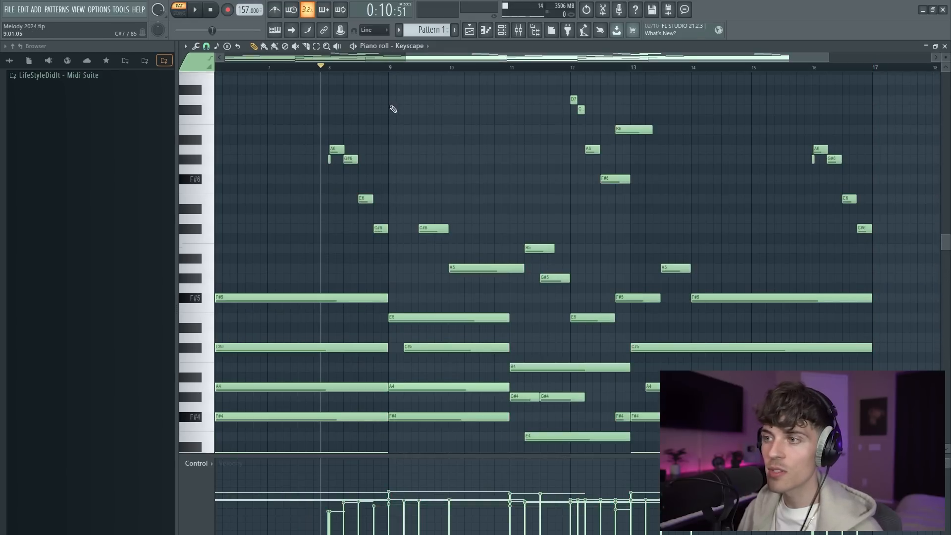
scroll(435, 376, "down", 1)
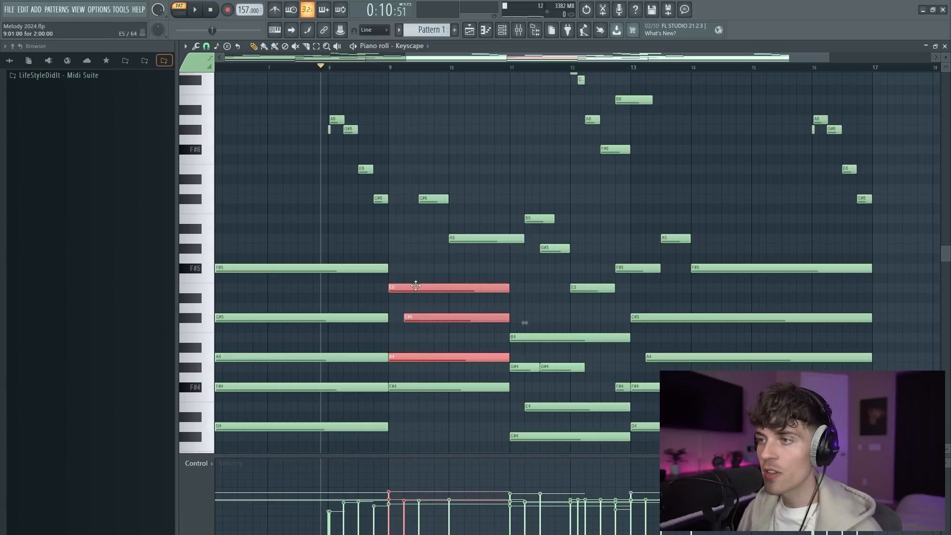
left_click_drag(420, 287, 413, 287)
key("ctrl+Up")
key("ctrl+Up")
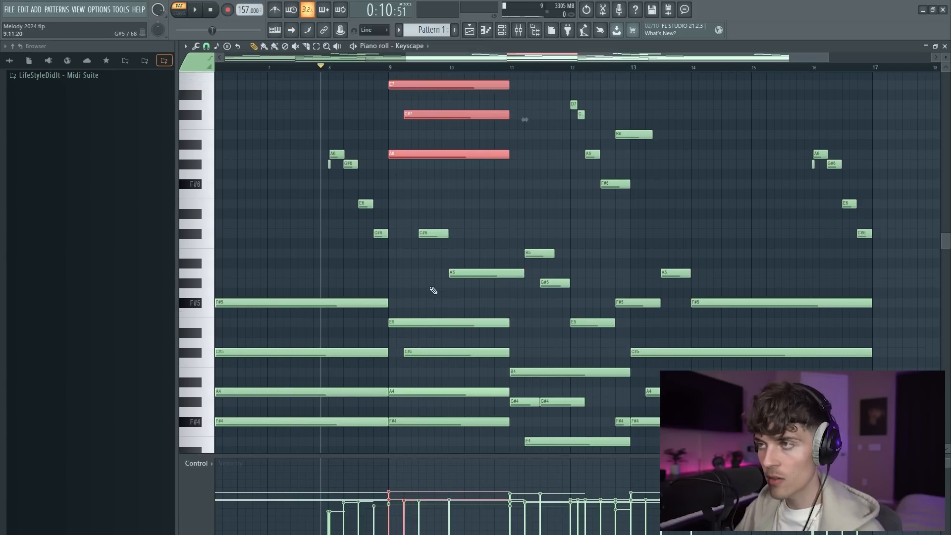
- Shift the high A6 note to start on the third beat of bar 9 and play the passage back
scroll(470, 209, "up", 1)
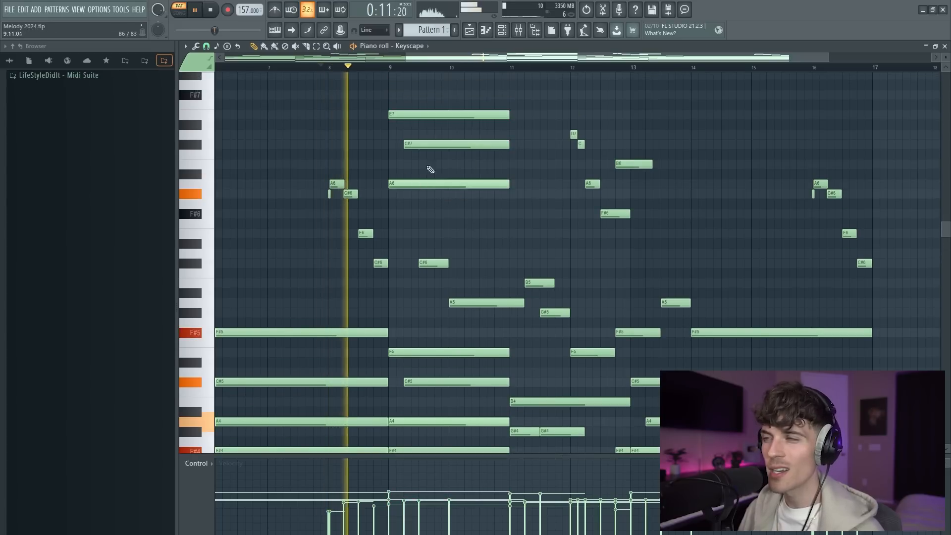
key("ctrl+z")
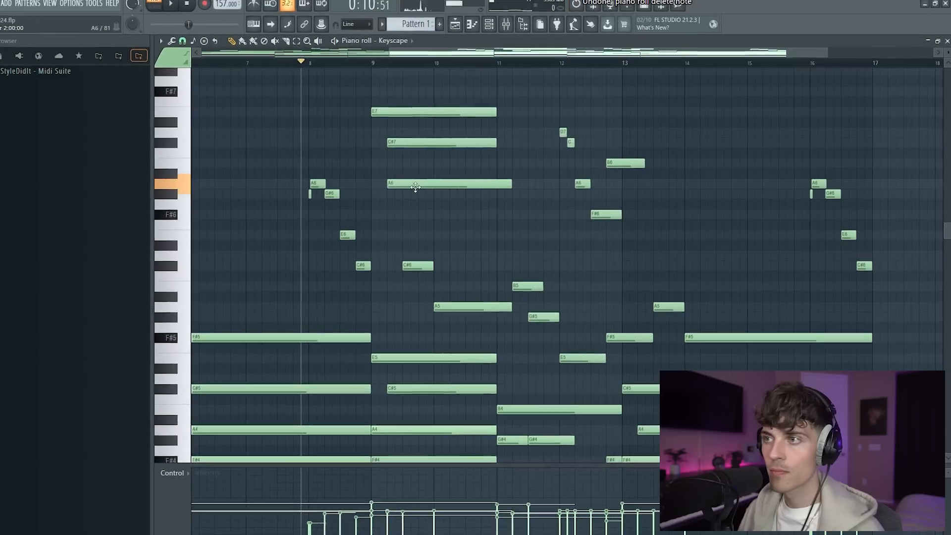
key("space")
left_click_drag(415, 187, 432, 188)
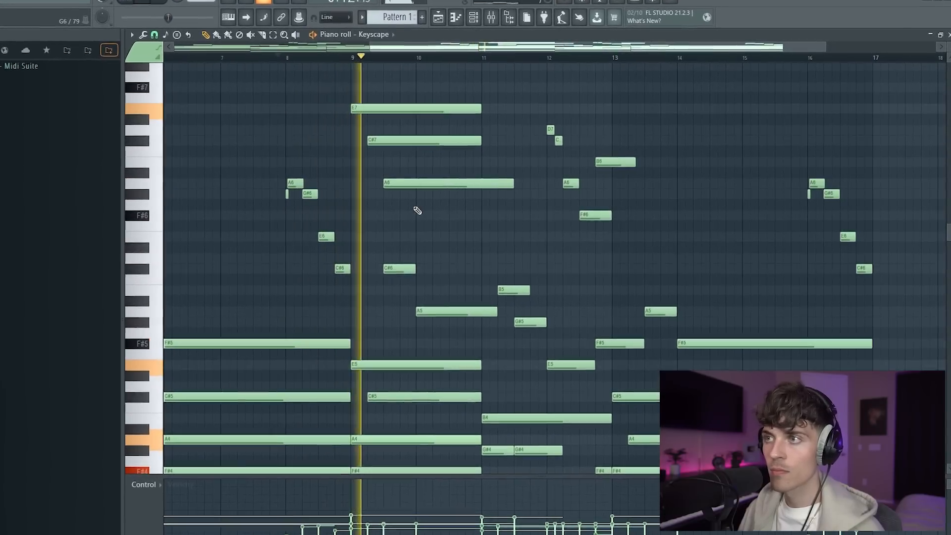
key("space")
key("space")
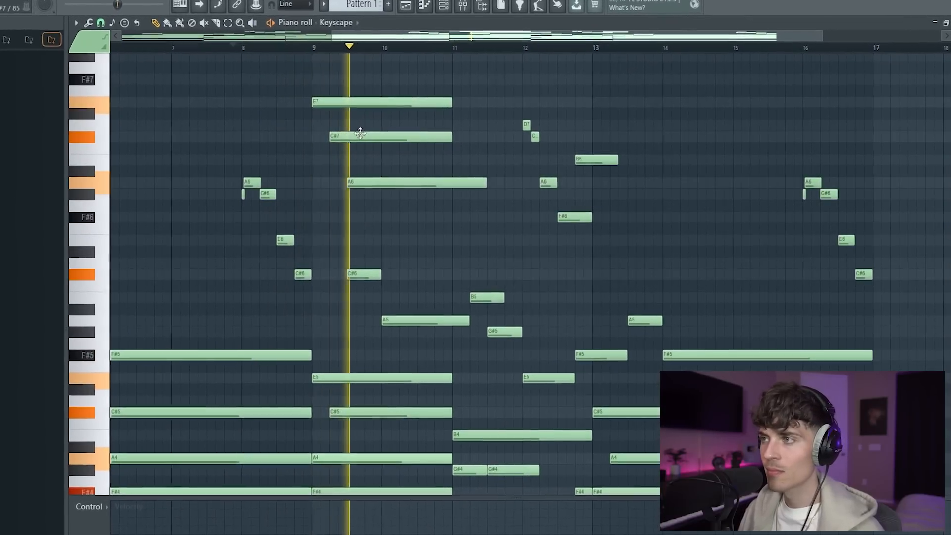
- Stop playback and shorten the high E7, C#7 and A6 notes in bar 9 together by one bar
key("space")
left_click_drag(363, 83, 424, 190)
left_click_drag(437, 99, 353, 132)
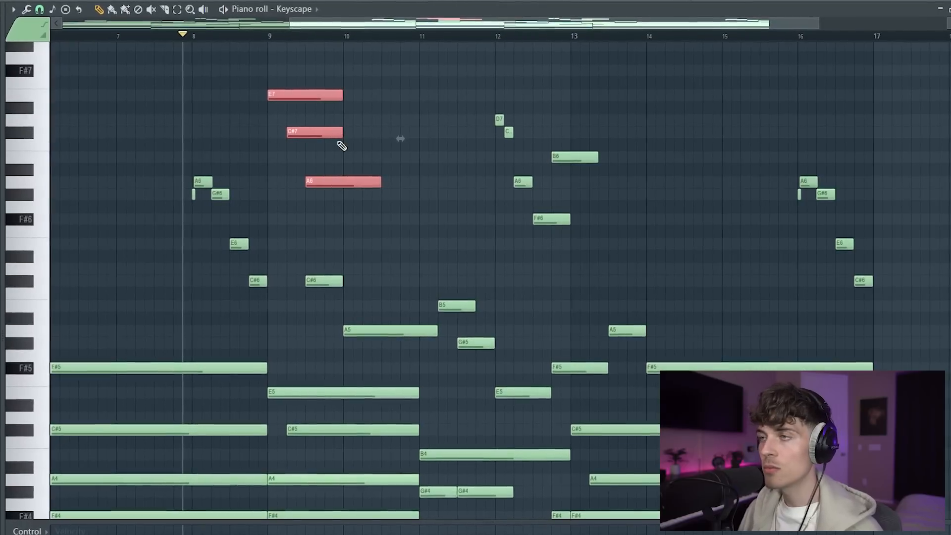
- Copy the three high notes to bar 11, making E7 and A6 half a bar long and C#7 one beat long
key("space")
left_click_drag(296, 95, 367, 105)
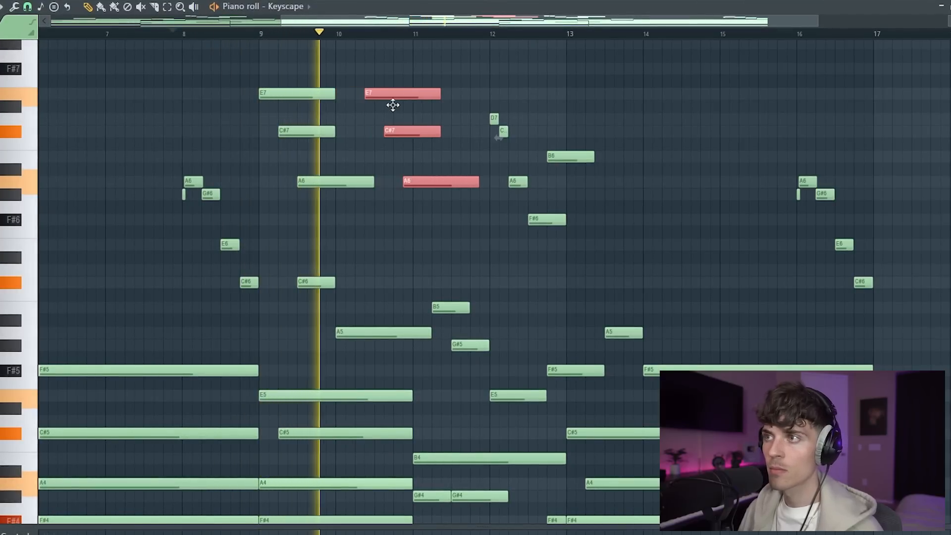
left_click_drag(422, 108, 451, 97)
left_click(464, 78, "ctrl")
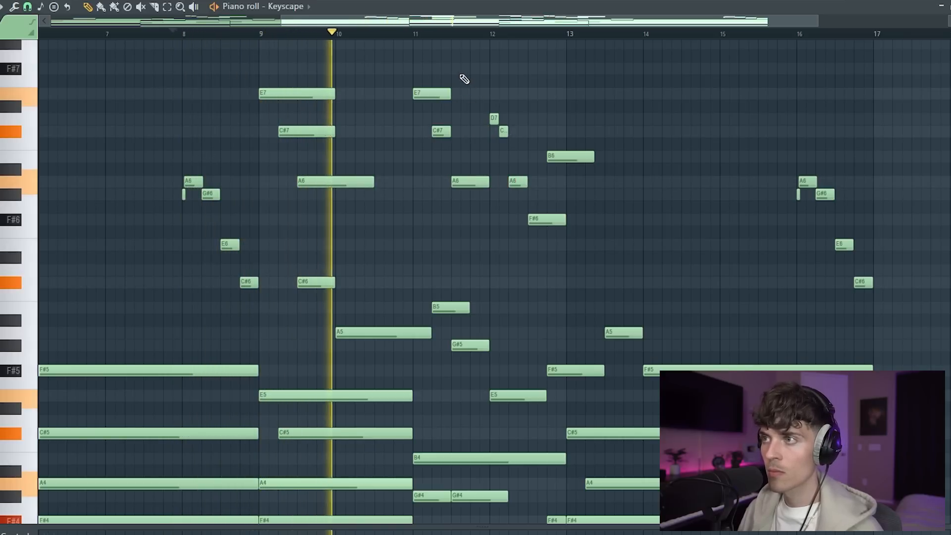
- Add a one-beat A6 note on the last beat of bar 10 and check it in playback
left_click(400, 122)
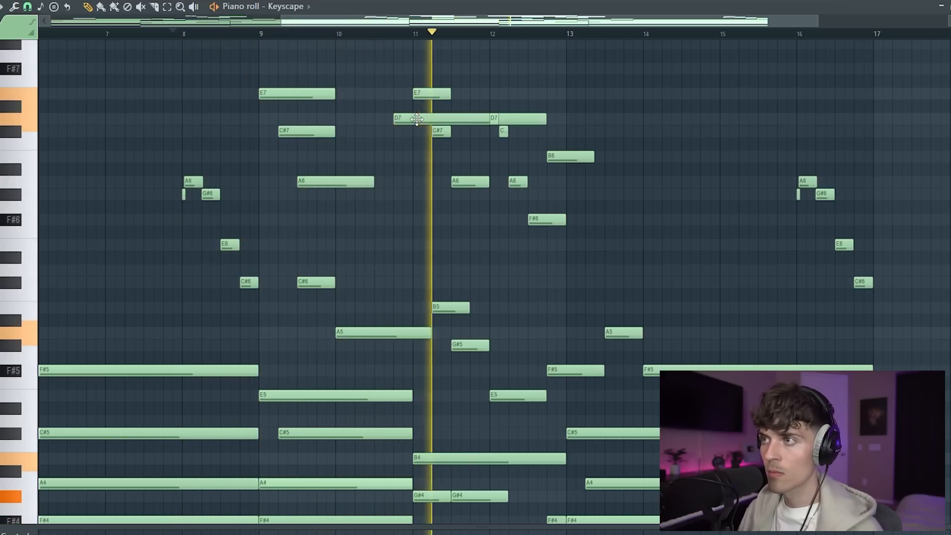
key("space")
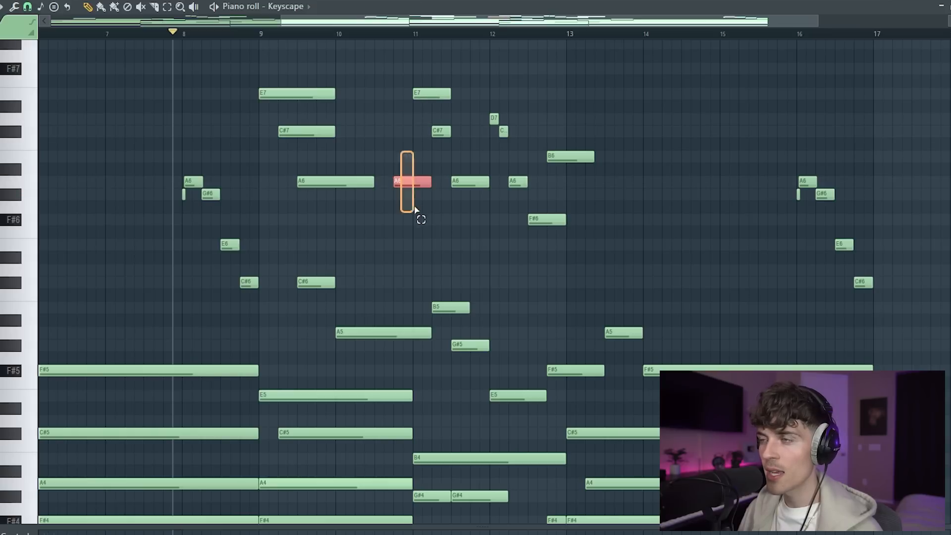
left_click(414, 204, "ctrl")
key("space")
left_click_drag(430, 182, 408, 197)
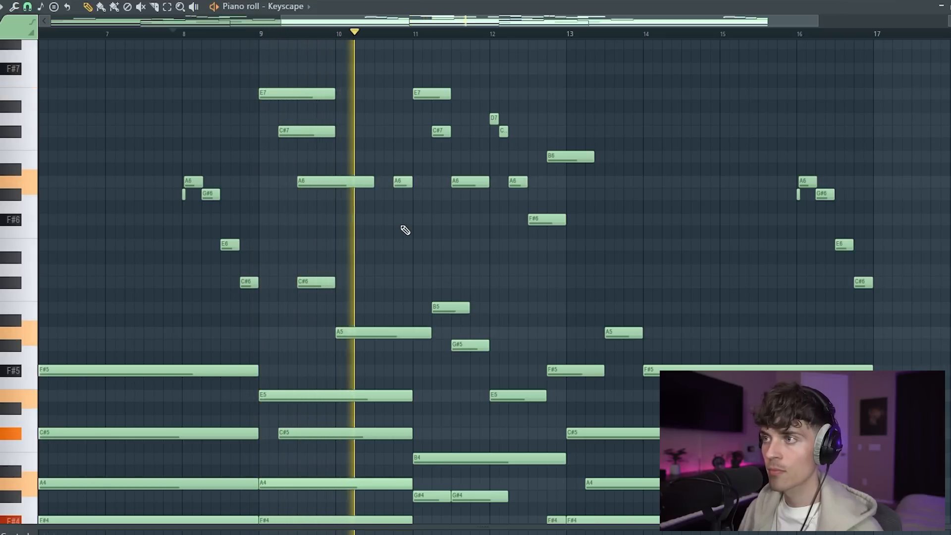
left_click(405, 183)
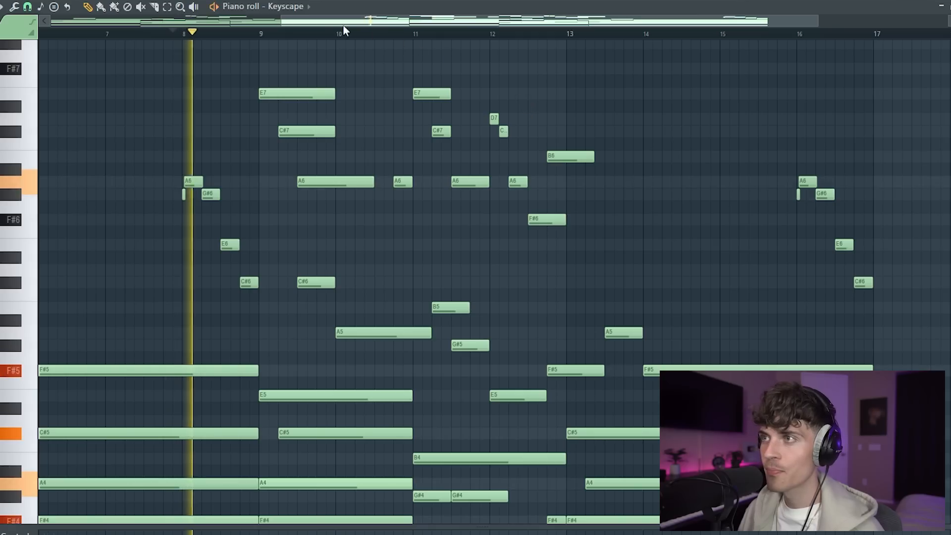
- Delete the short D7 and C#7 notes at bar 12 and replace the following A6 with a half-bar G#6 at bar 12's start
scroll(508, 37, "up", 2)
right_click(494, 119)
right_click(505, 131)
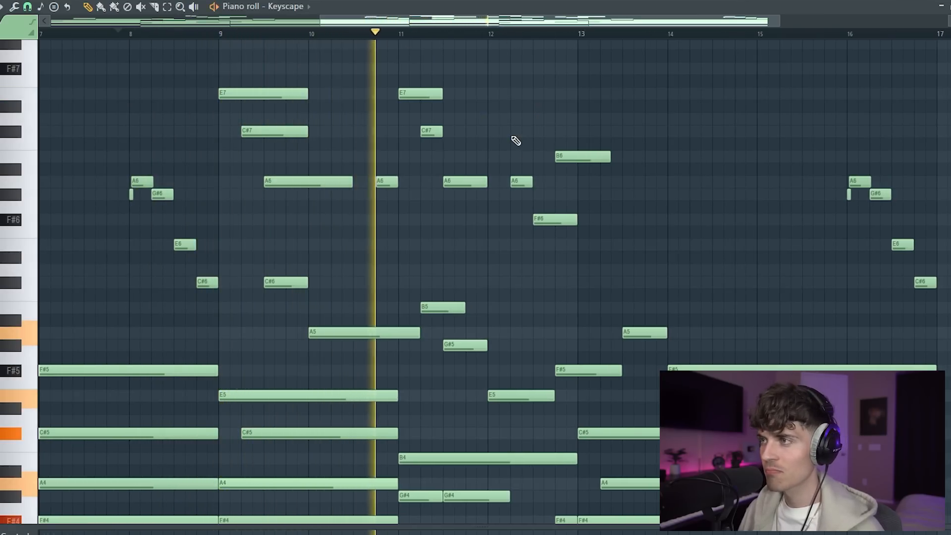
key("space")
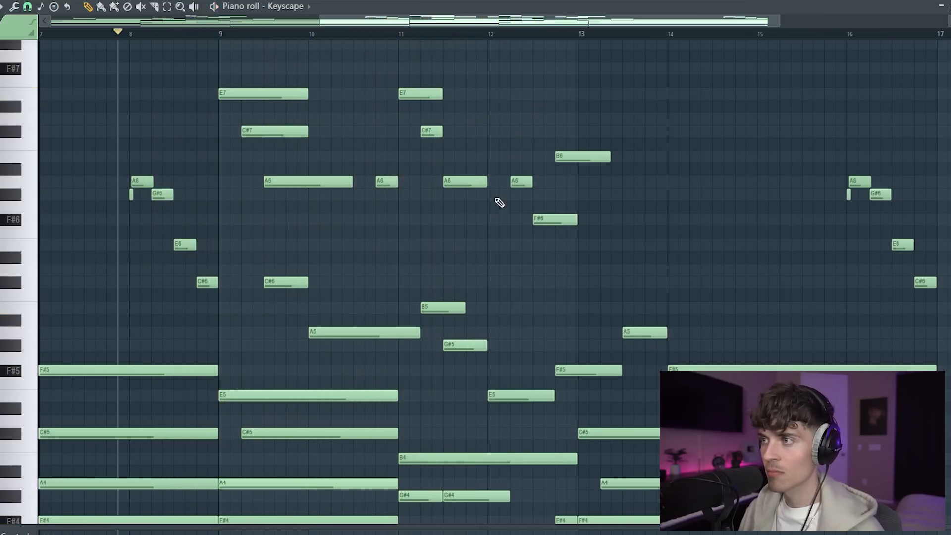
key("space")
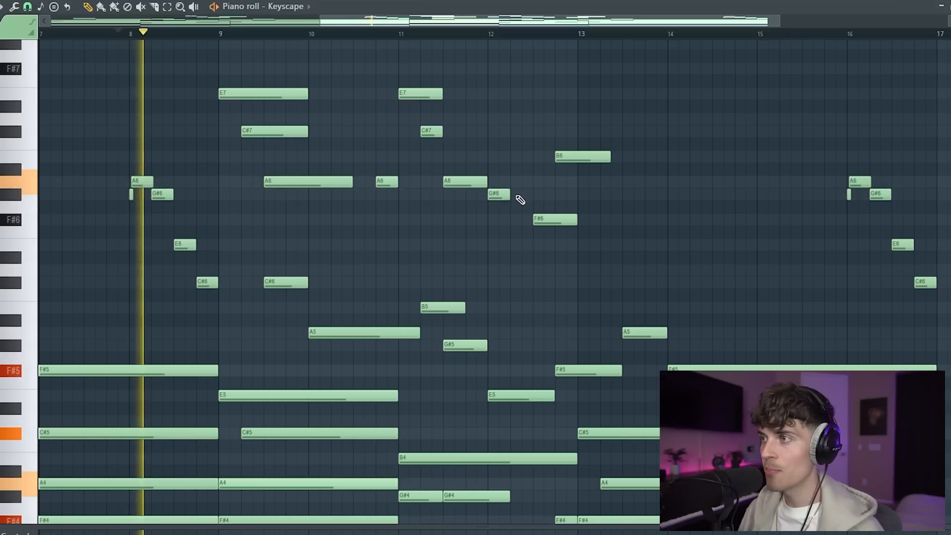
left_click_drag(510, 195, 532, 194)
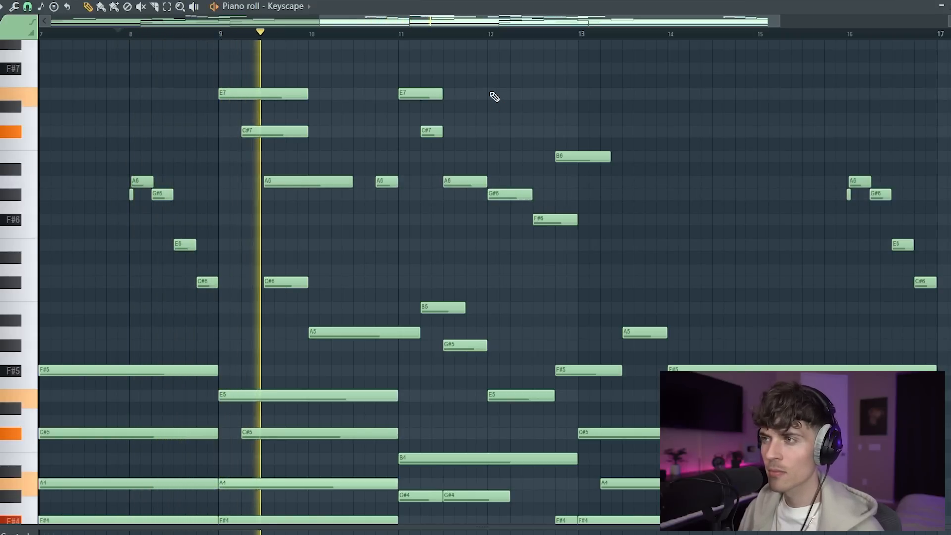
- Review the high notes from bar 9 to bar 13 and play the second half from bar 9
left_click_drag(277, 76, 499, 227)
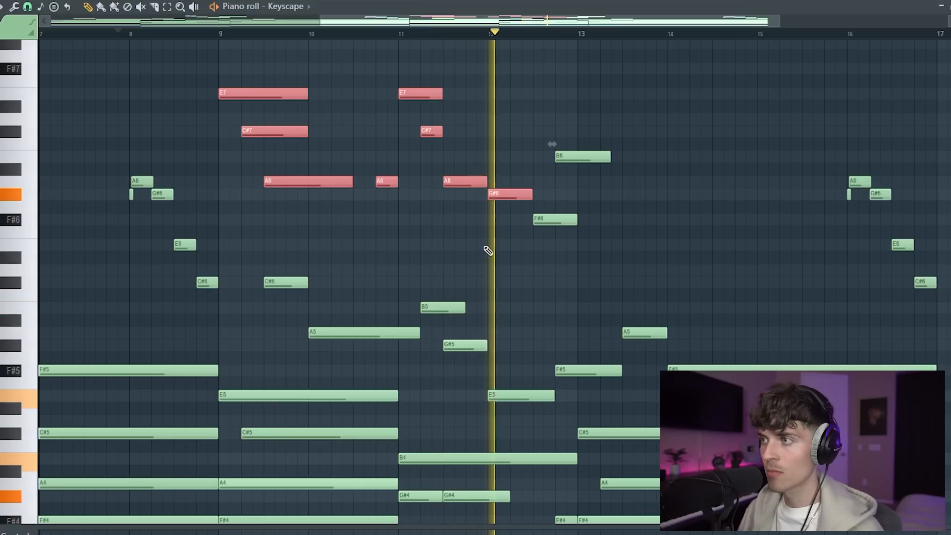
left_click(496, 256, "ctrl")
scroll(439, 34, "down", 3)
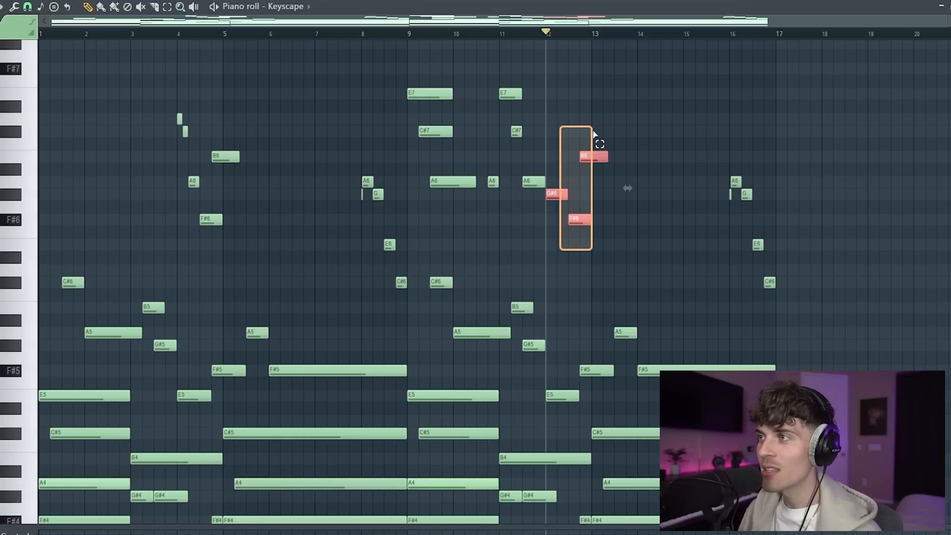
left_click_drag(436, 81, 606, 118)
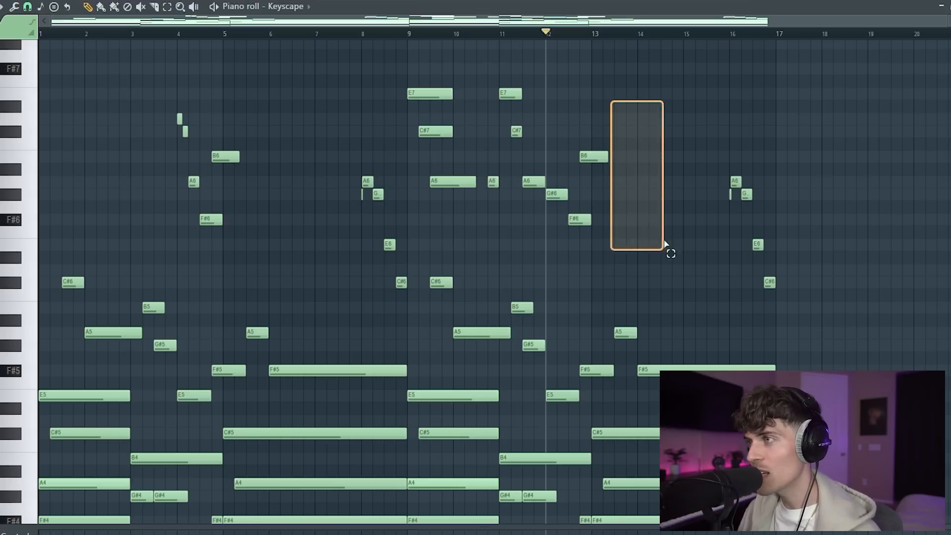
left_click_drag(664, 242, 665, 243)
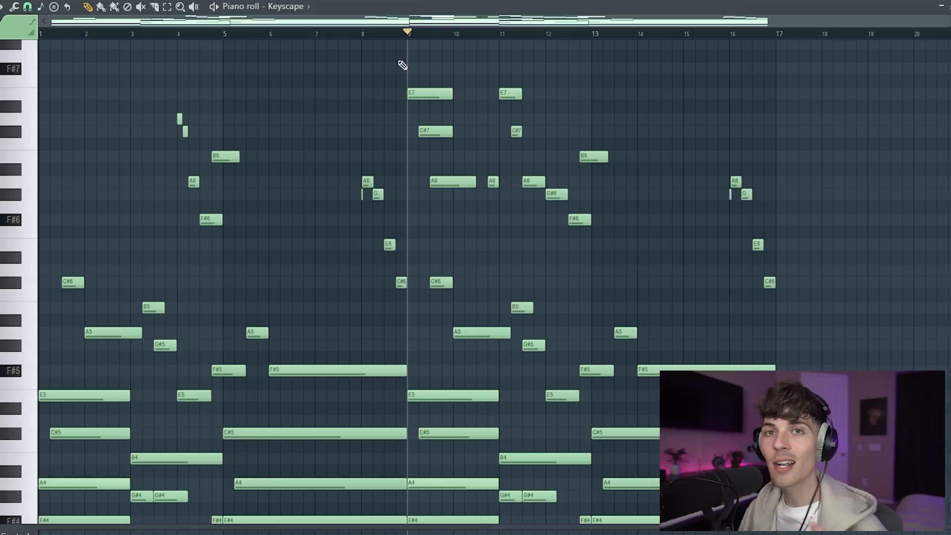
scroll(686, 38, "up", 4)
key("space")
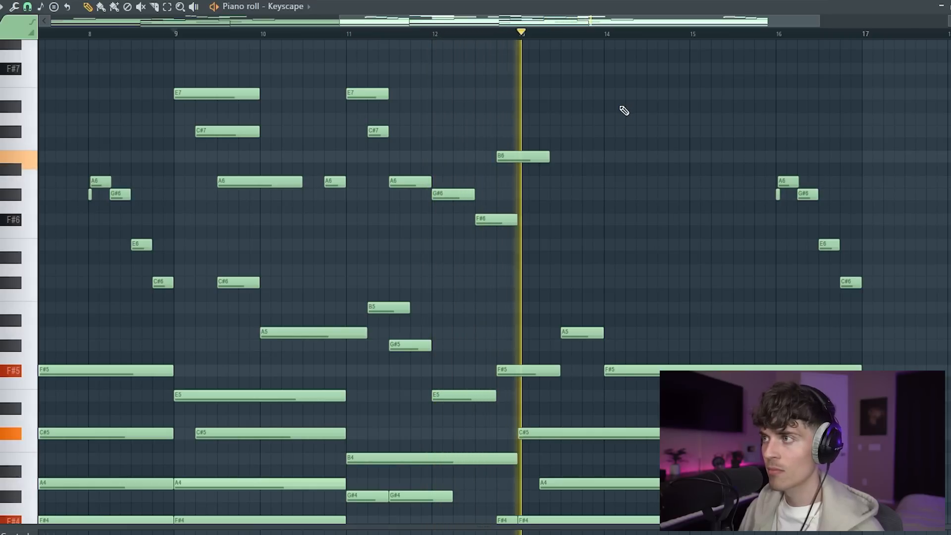
- Add a half-bar B6 note at bar 15 and replace the descending run in bar 16 with another half-bar B6
scroll(612, 40, "down", 3)
scroll(717, 37, "up", 4)
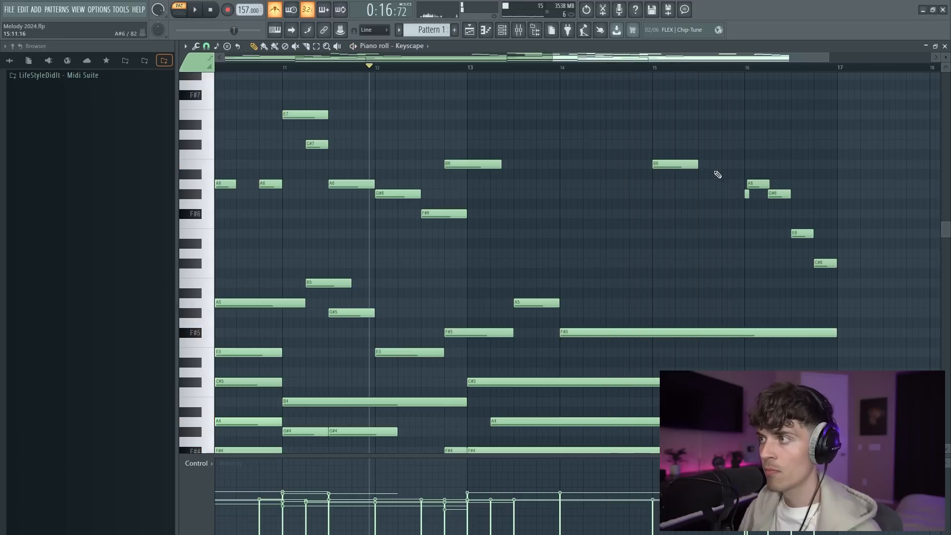
scroll(728, 192, "down", 2, "ctrl")
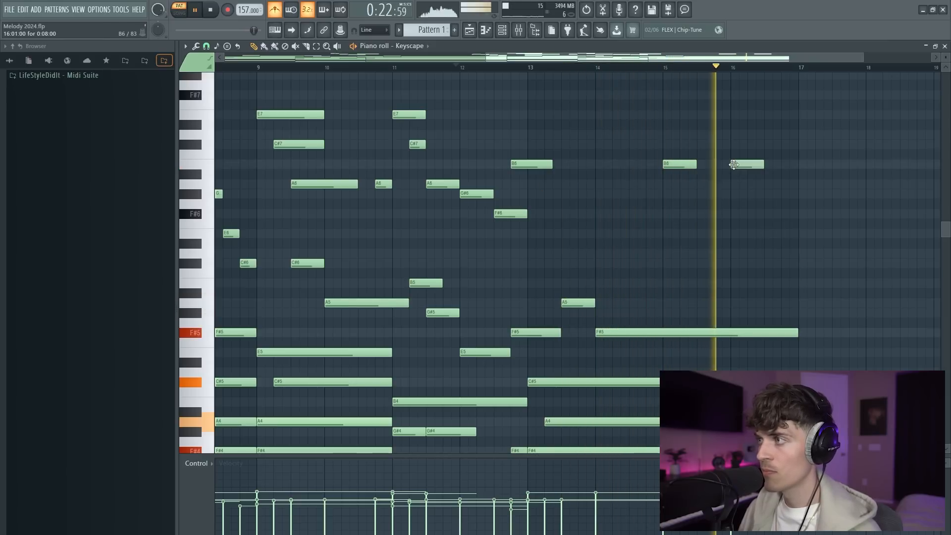
scroll(786, 72, "up", 2, "ctrl")
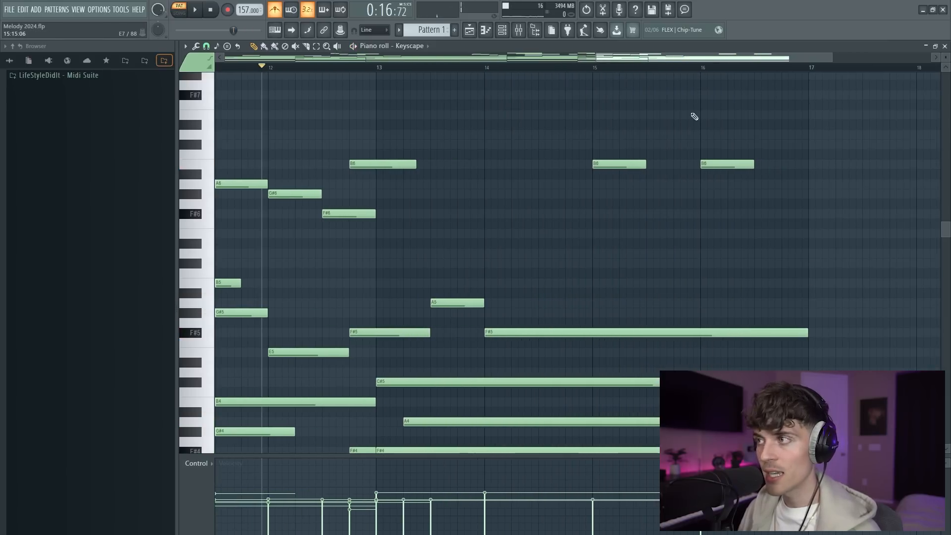
- Examine the high notes and the gaps between them from bar 12 to bar 16, and play back the ending
left_click_drag(946, 58, 946, 49)
scroll(699, 163, "up", 3)
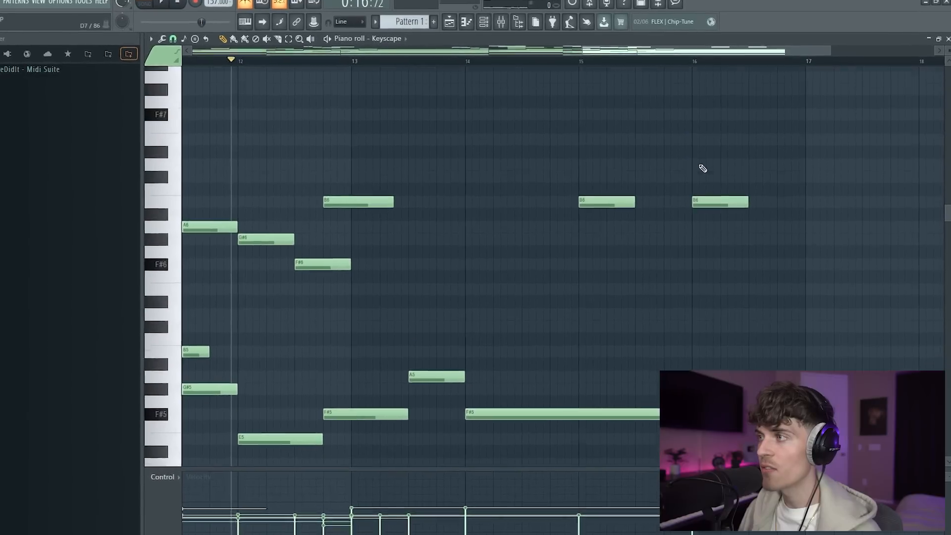
scroll(634, 66, "down", 1, "ctrl")
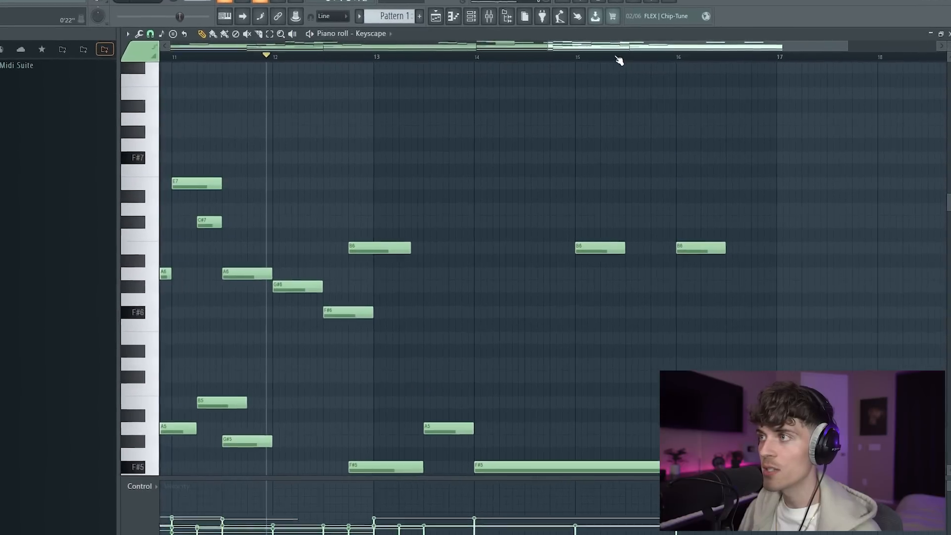
left_click_drag(349, 215, 416, 268, "ctrl")
left_click_drag(514, 192, 742, 300, "ctrl")
left_click(708, 317, "ctrl")
scroll(724, 45, "up", 2, "ctrl")
left_click_drag(648, 29, 679, 31)
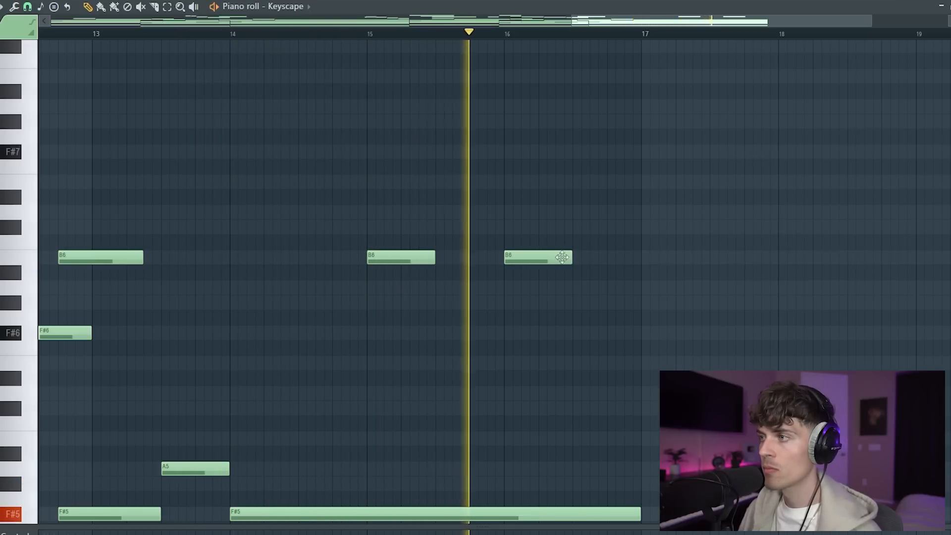
- Try a half-bar C#7 and then a half-bar A6 after the B6 in bar 16, removing each one
left_click(576, 227)
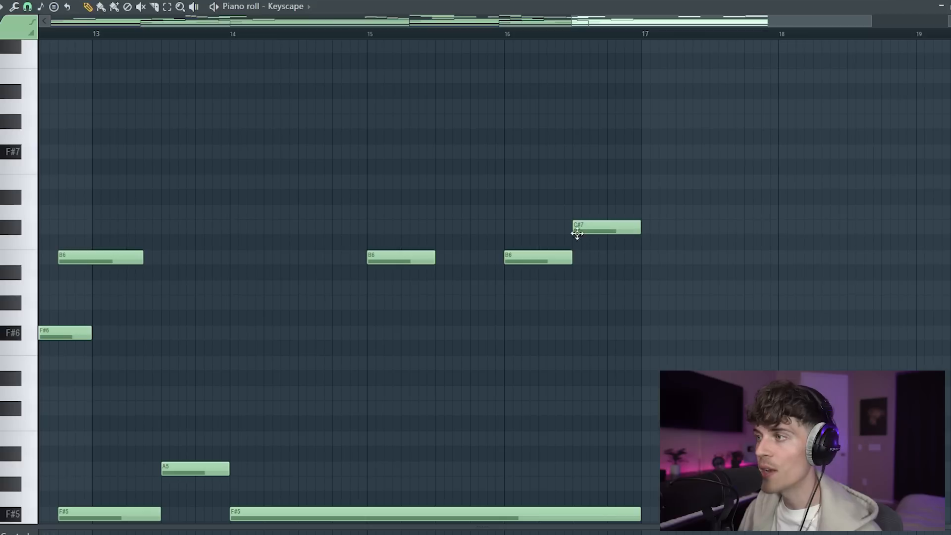
left_click(577, 287)
right_click(590, 227)
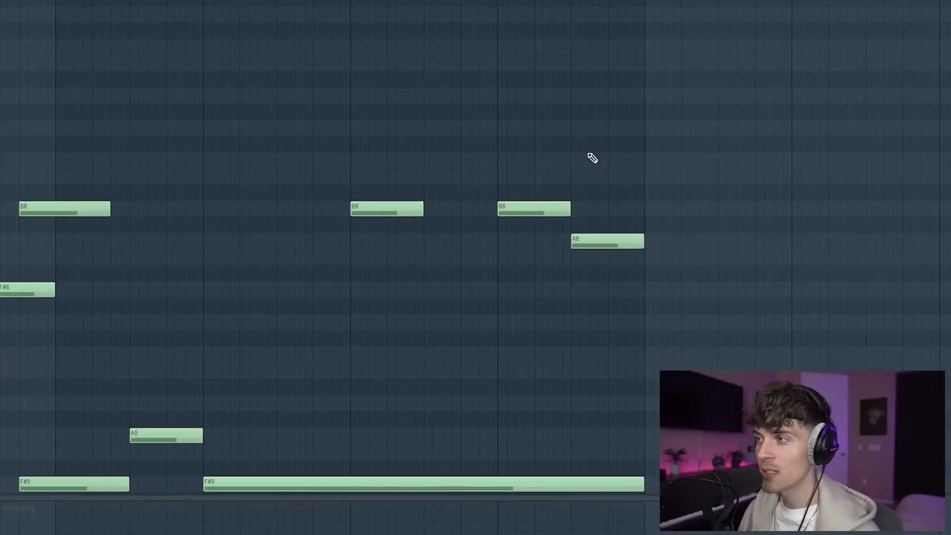
key("space")
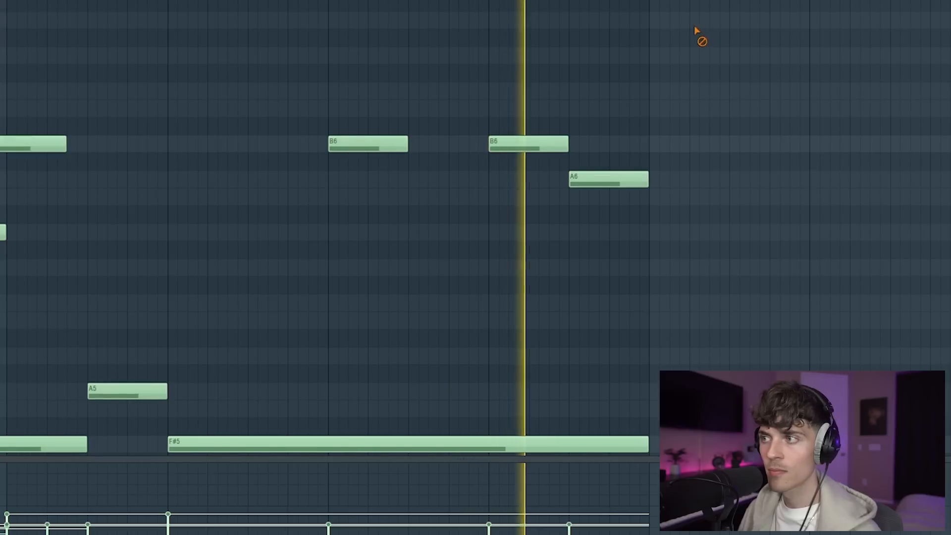
right_click(607, 180)
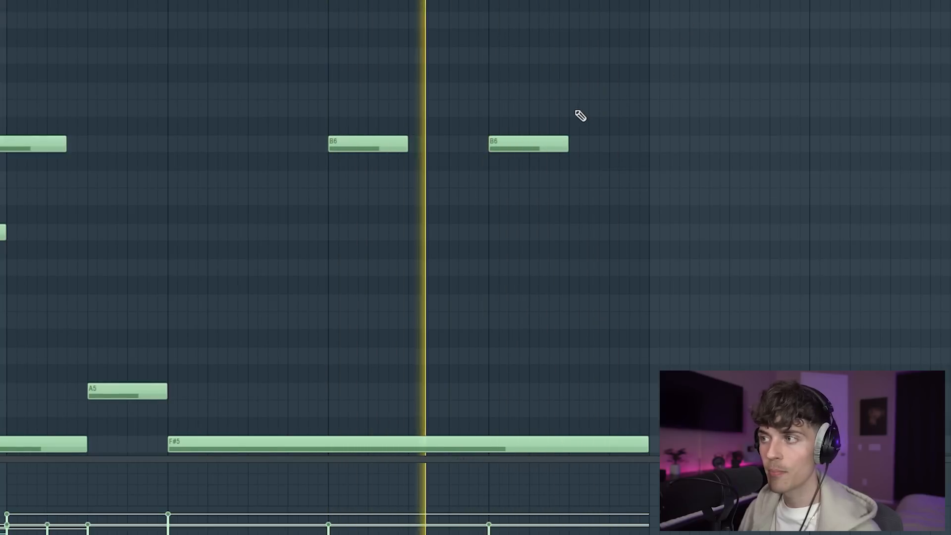
- Add C#7 and A6 notes together on the third beat of bar 16, both lasting to bar 17
left_click(577, 110)
left_click(599, 176)
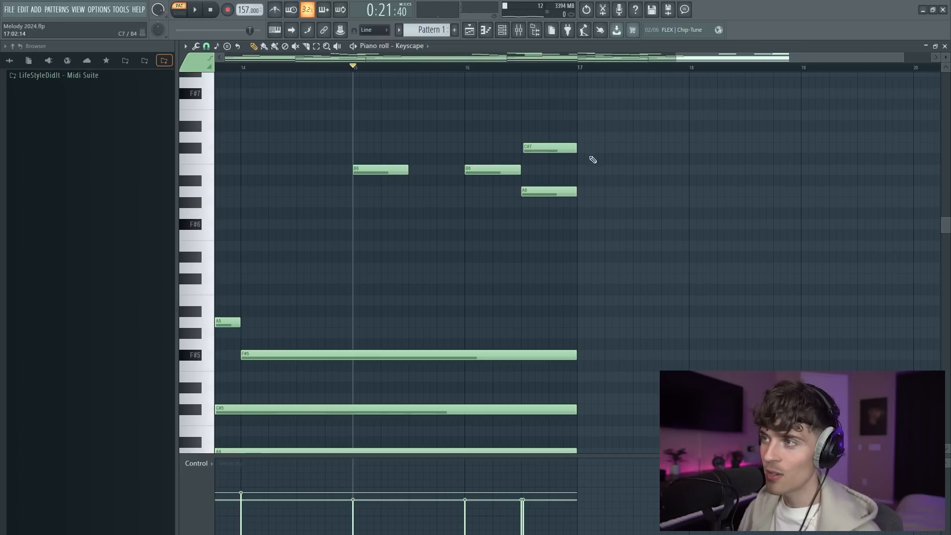
scroll(612, 171, "up", 1)
- Try E7 and G#7 notes above the C#7 and A6 in bar 16, play the ending, and delete both
left_click(530, 149)
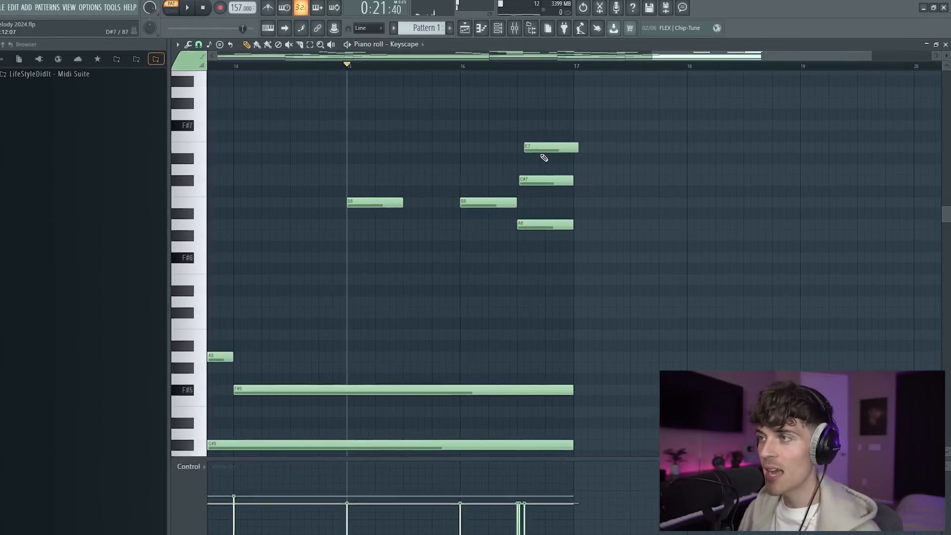
left_click(512, 101)
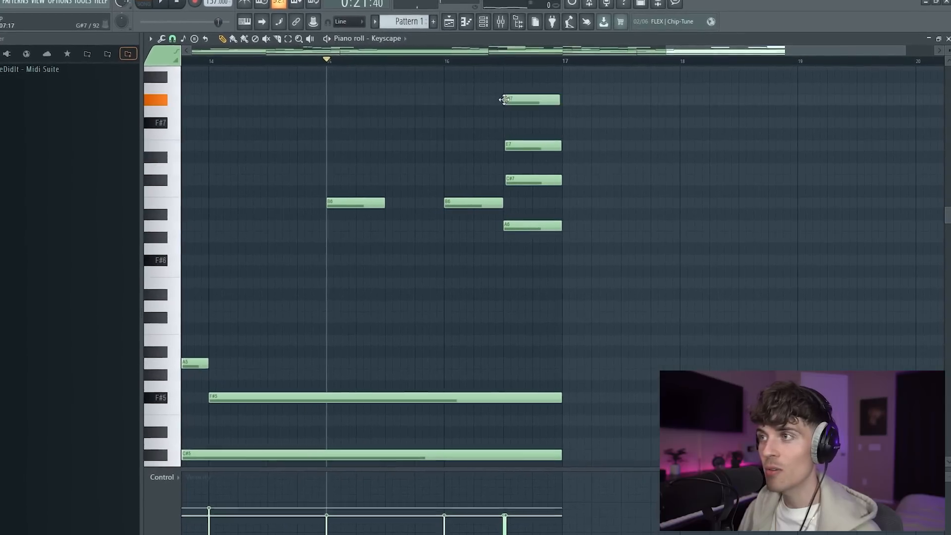
right_click(531, 101)
left_click_drag(518, 130, 518, 155)
scroll(518, 146, "down", 2)
left_click(636, 168, "ctrl")
key("space")
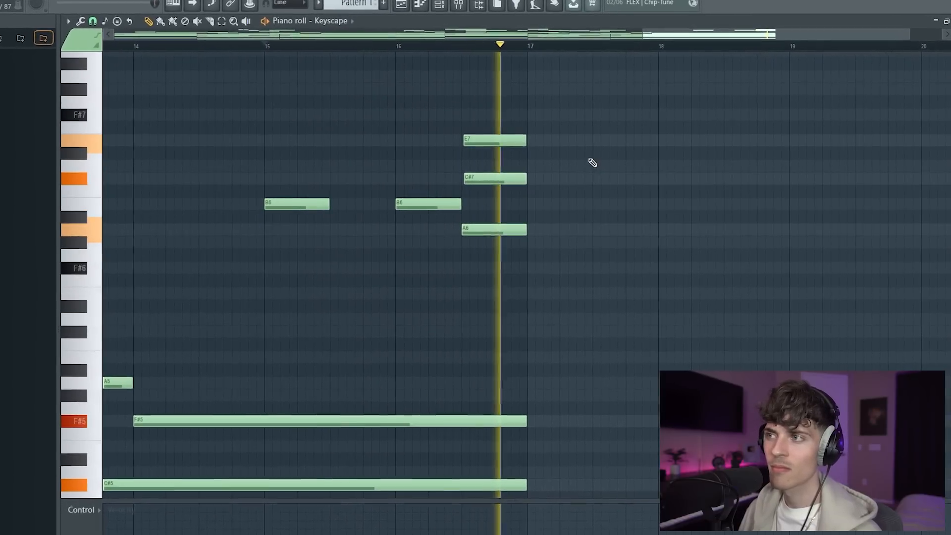
scroll(503, 49, "up", 3)
right_click(495, 139)
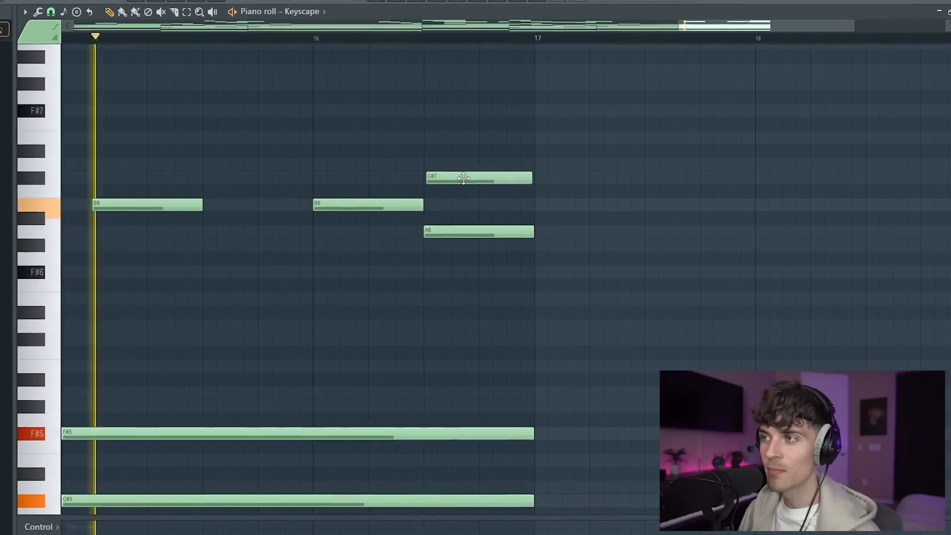
- Play back the ending from bar 15 through the C#7 and A6 notes in bar 16
left_click(427, 133)
left_click_drag(445, 261, 501, 97)
left_click(538, 105)
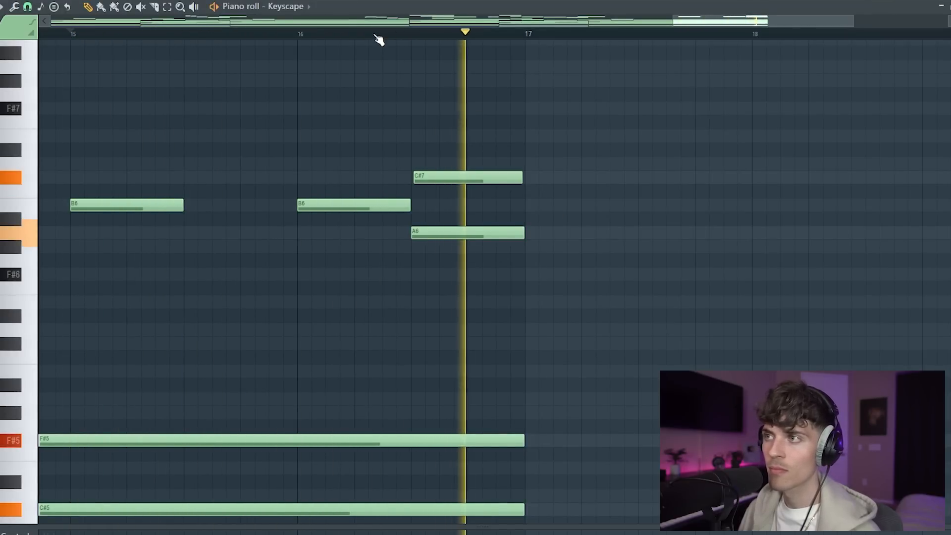
key("space")
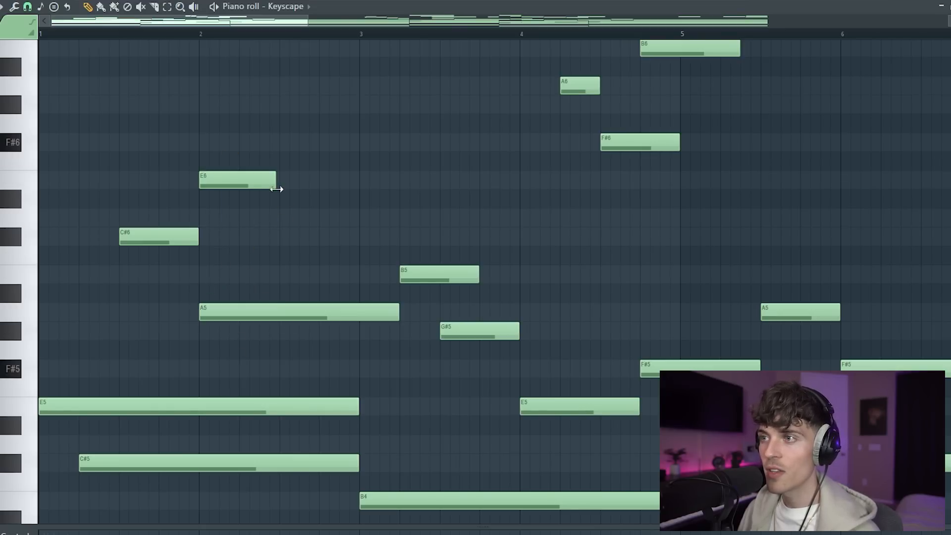
- Lengthen the E6 at bar 2 to just past bar 3 and add a B5 above the E5 at bar 4
key("space")
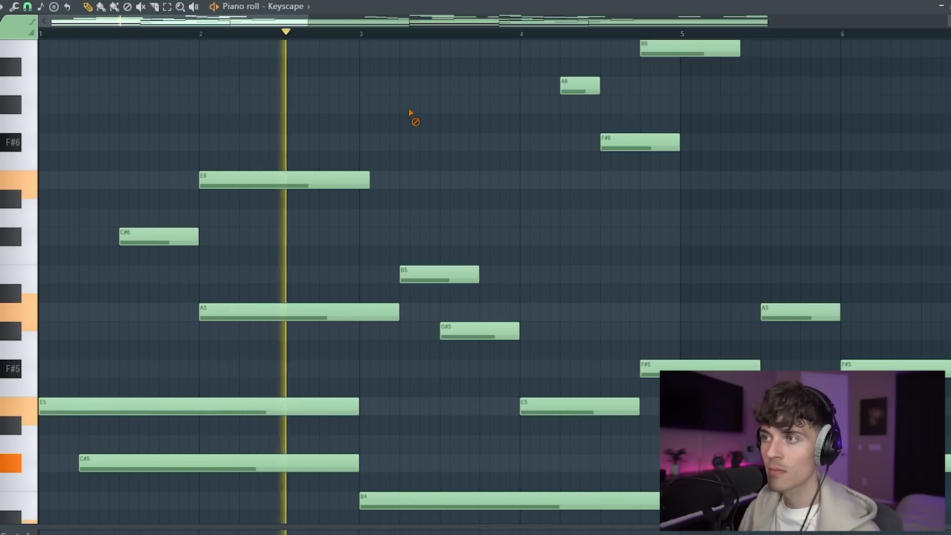
key("space")
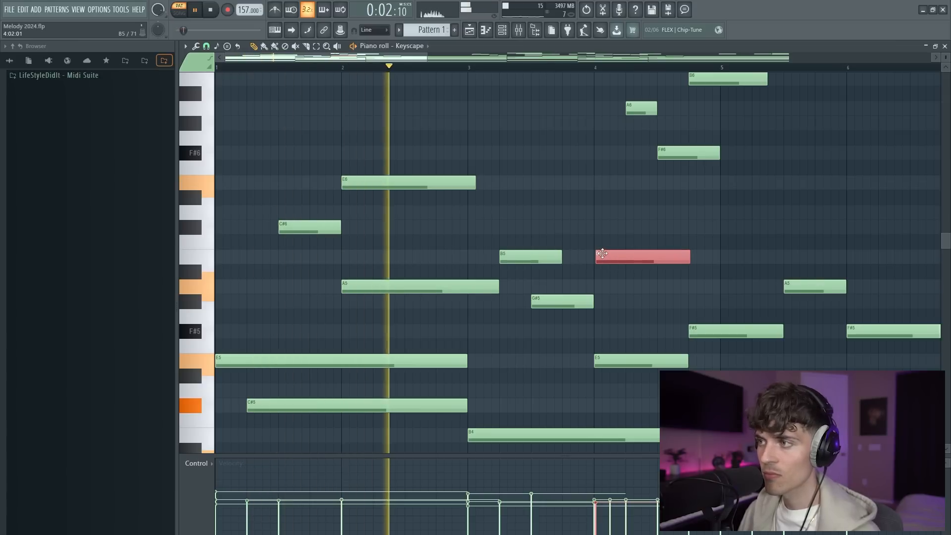
left_click(626, 213, "ctrl")
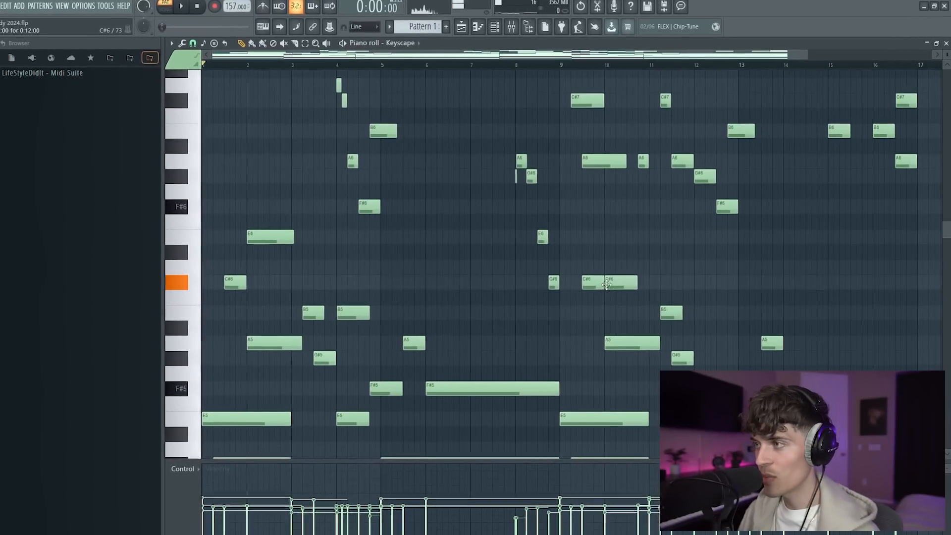
- Add an E6 note at bar 10 lasting almost to bar 11 and play it back
left_click(608, 239)
left_click_drag(608, 262, 616, 310)
key("Delete")
left_click_drag(611, 217, 626, 267)
key("Delete")
left_click(612, 239)
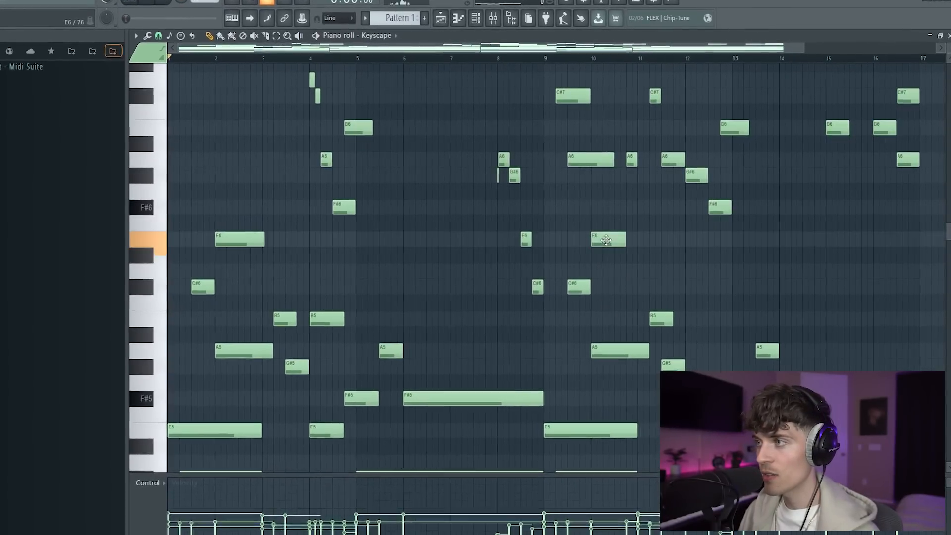
left_click(535, 58)
key("space")
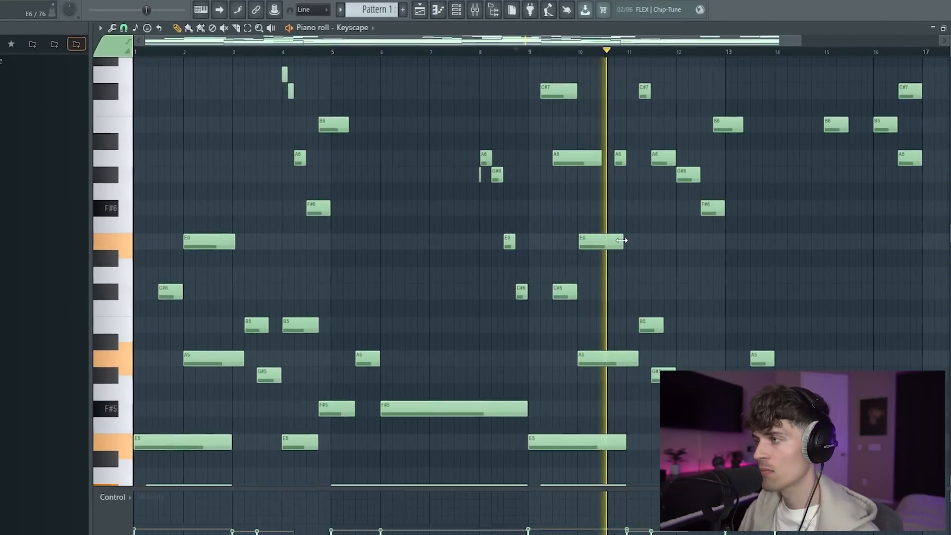
scroll(623, 57, "up", 5)
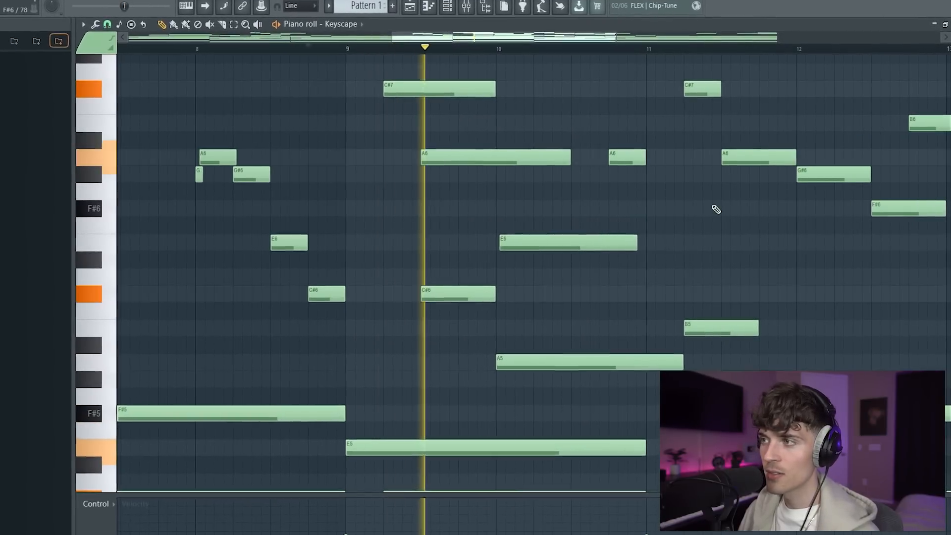
key("space")
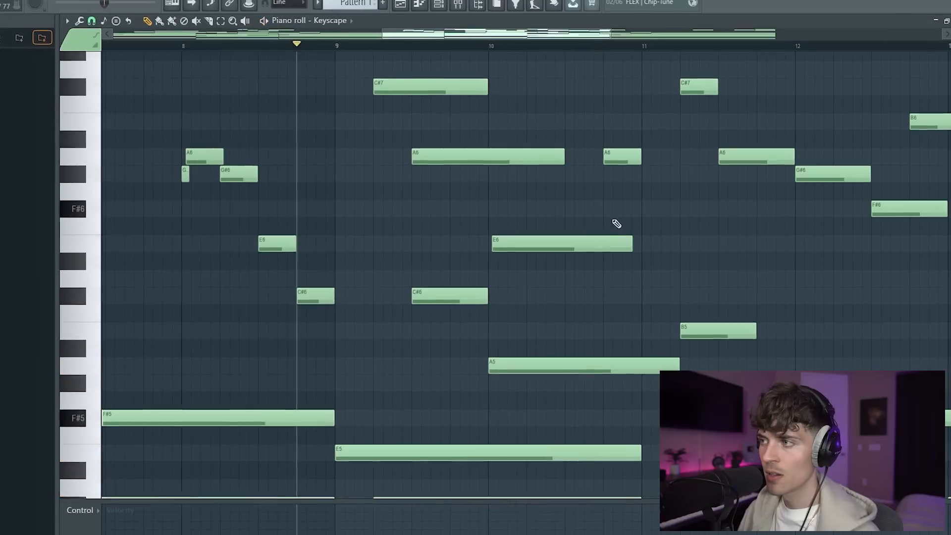
- Shorten the E6 at bar 10 to just under three quarters of a bar and add a quarter-bar E6 ending at bar 11
left_click_drag(613, 132, 620, 183)
left_click_drag(625, 245, 594, 260)
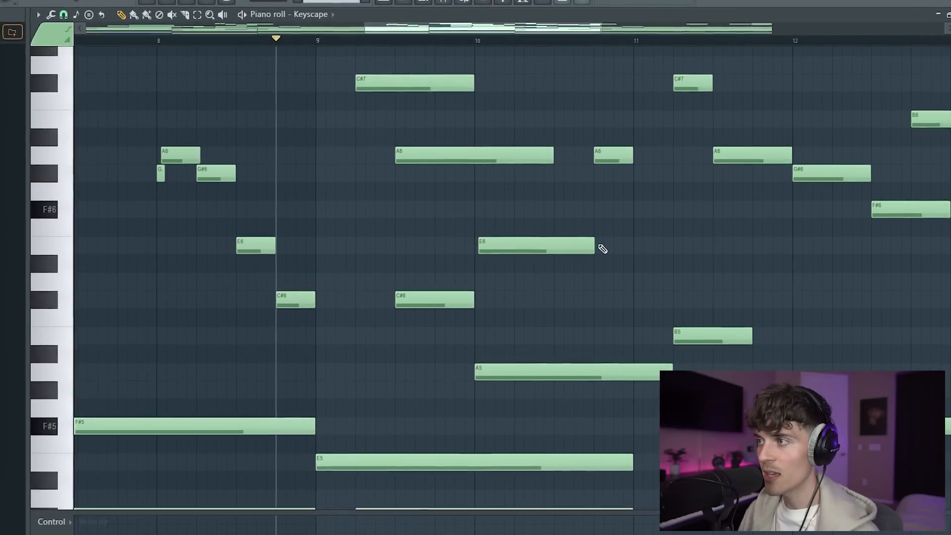
left_click(604, 249)
left_click_drag(555, 228, 513, 293)
left_click_drag(513, 352, 510, 376)
left_click_drag(608, 137, 621, 171)
left_click_drag(631, 231, 579, 254)
left_click_drag(706, 247, 625, 296)
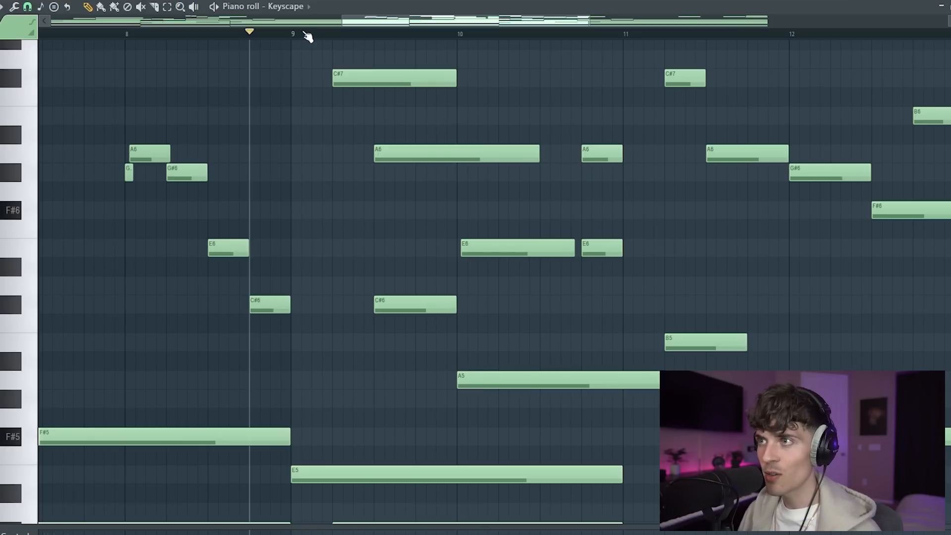
left_click_drag(482, 277, 521, 383)
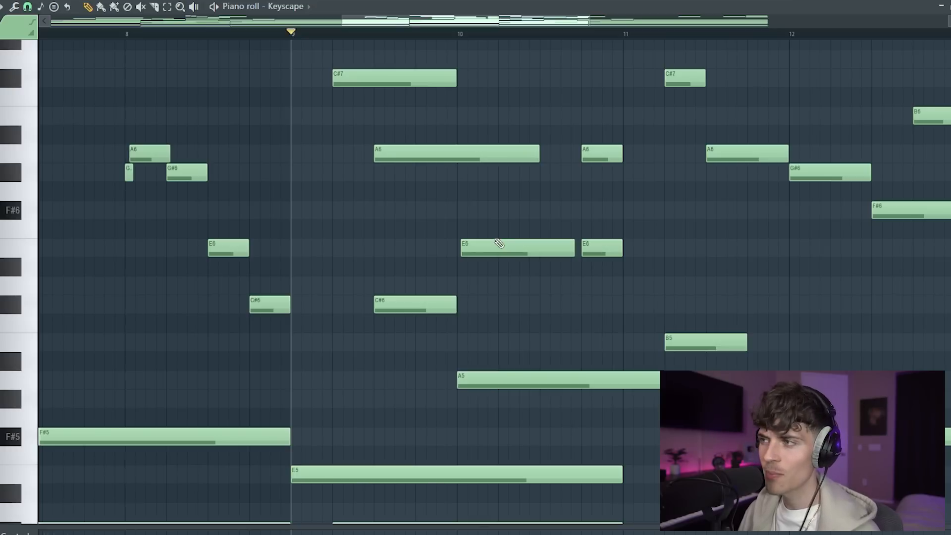
- Play back bars 9 and 10 with the two new E6 notes
key("space")
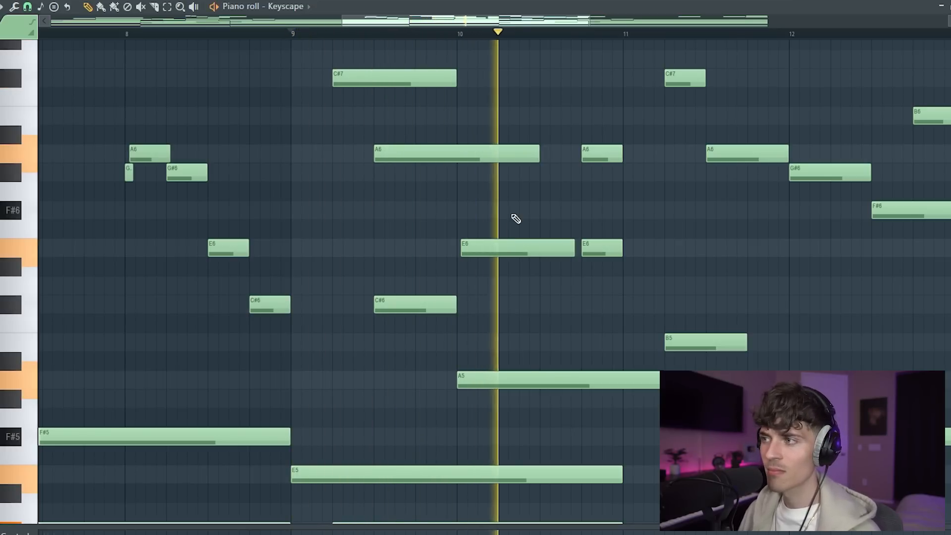
key("space")
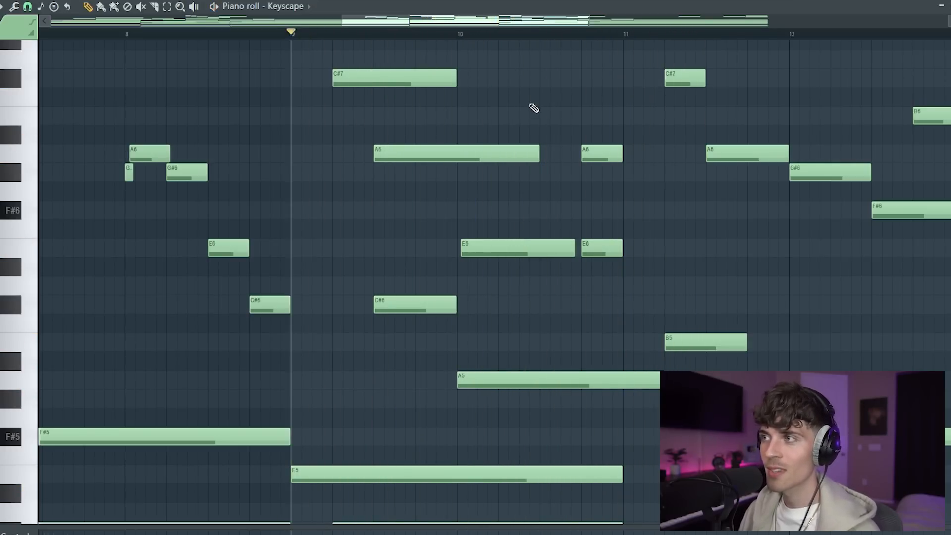
key("space")
scroll(509, 39, "down", 3)
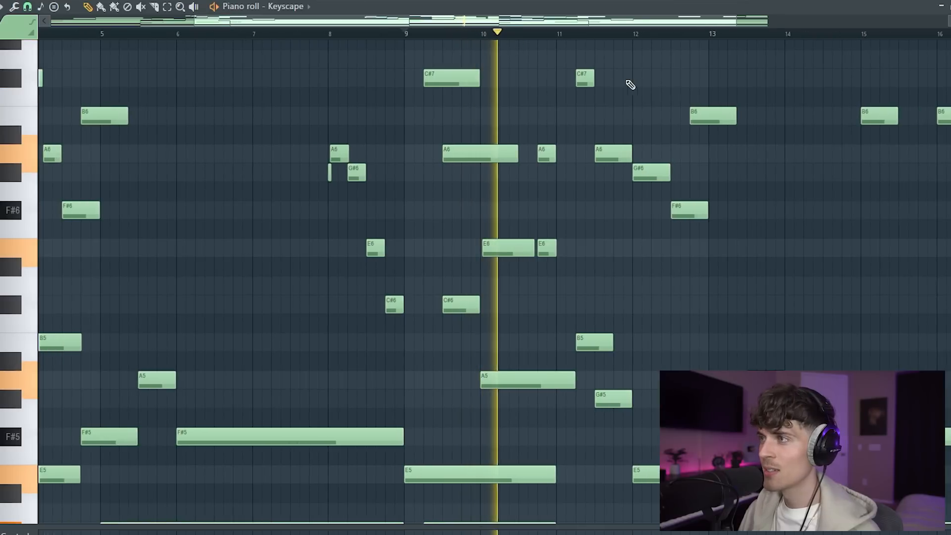
- Examine the high notes above bars 9 to 13 and replay the second half from bar 9
scroll(650, 57, "up", 3)
scroll(648, 47, "up", 2)
key("space")
scroll(651, 63, "up", 1)
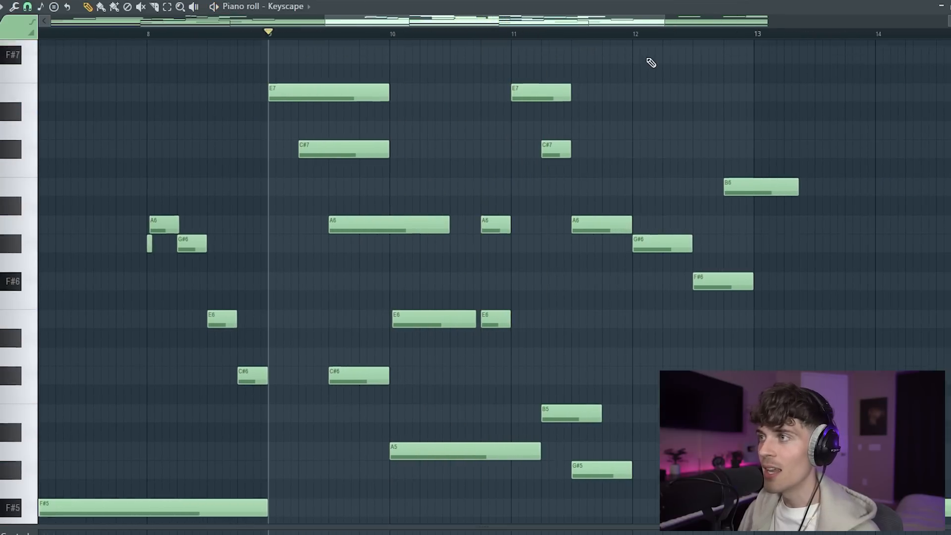
scroll(651, 63, "up", 1)
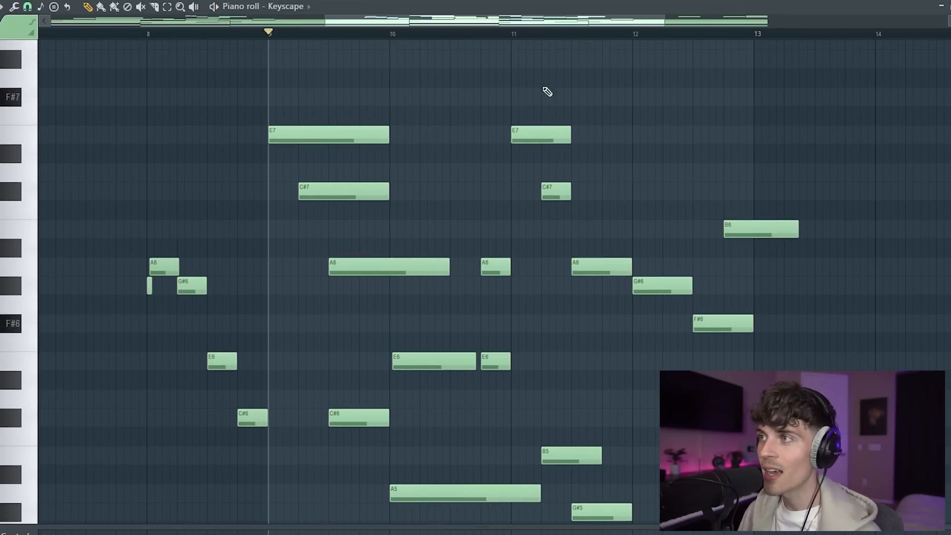
scroll(506, 59, "up", 1)
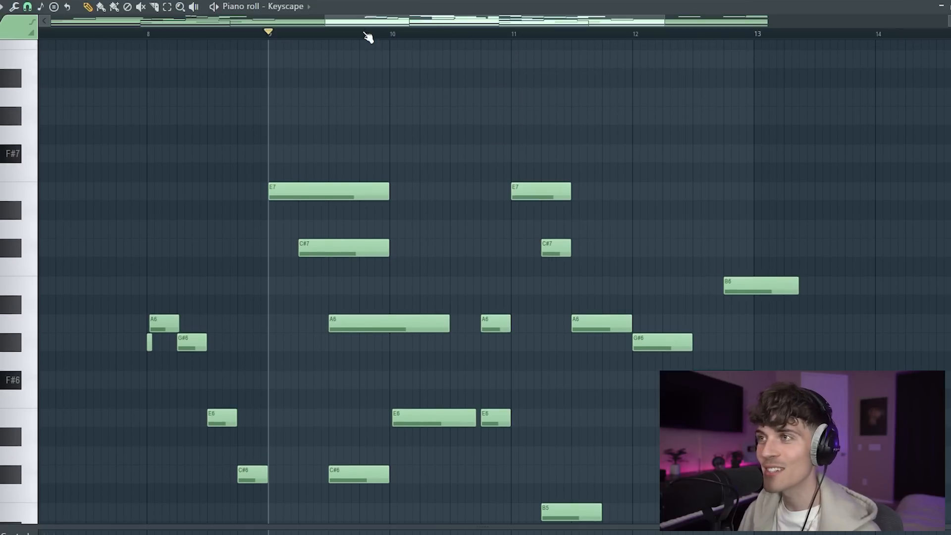
key("space")
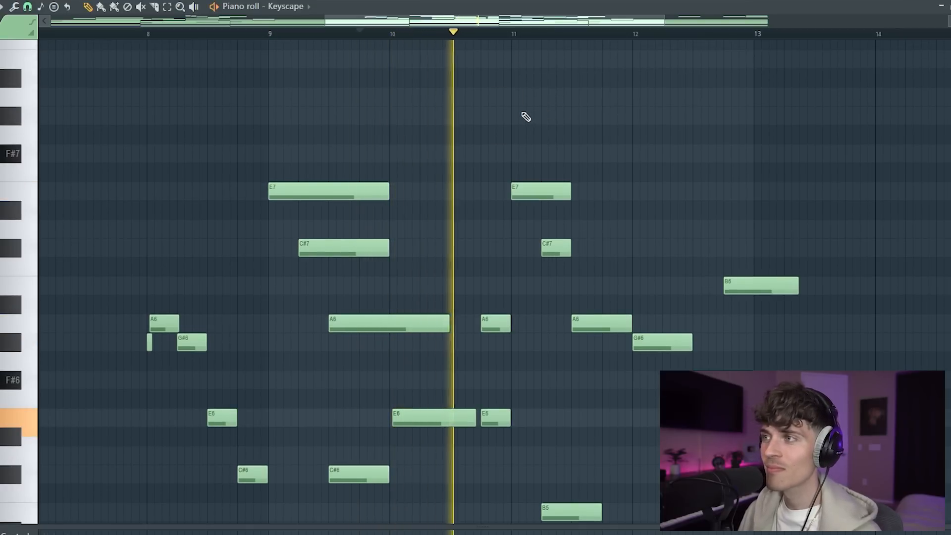
key("space")
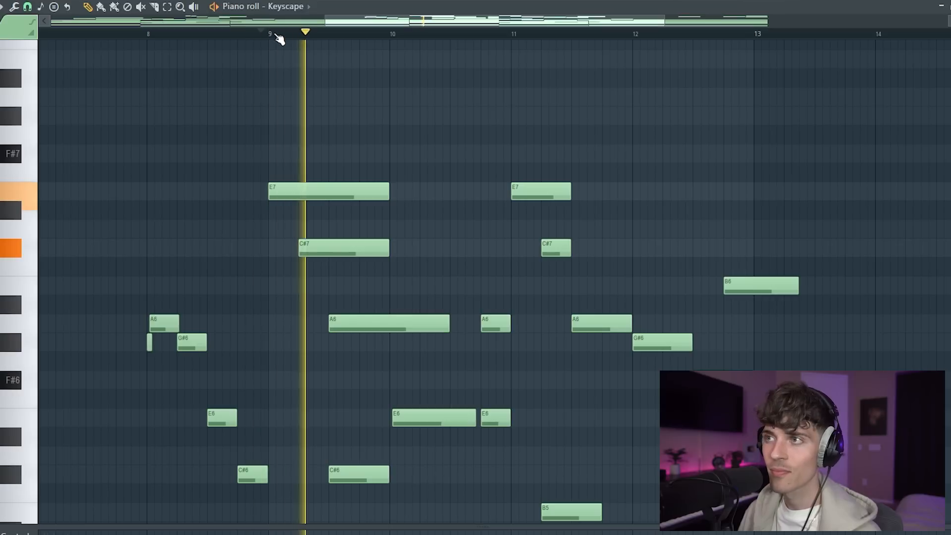
key("space")
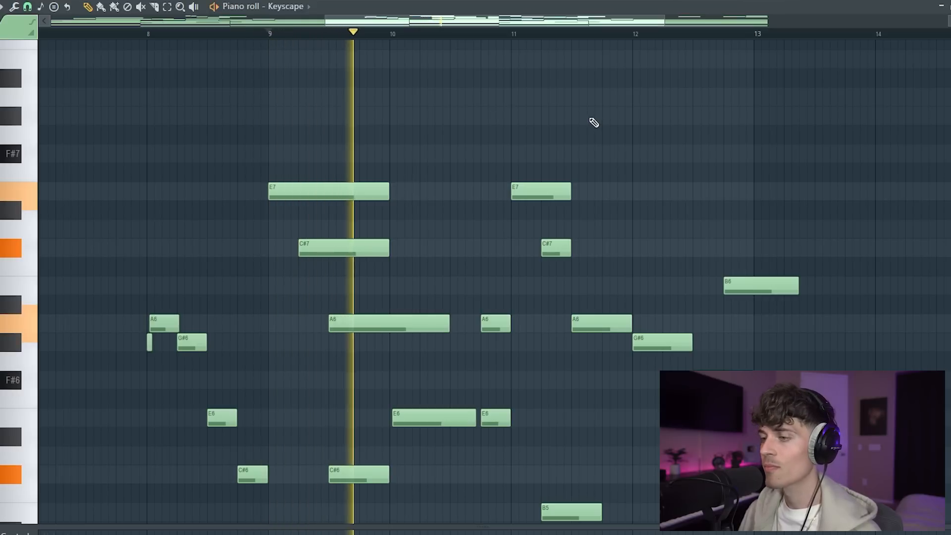
key("space")
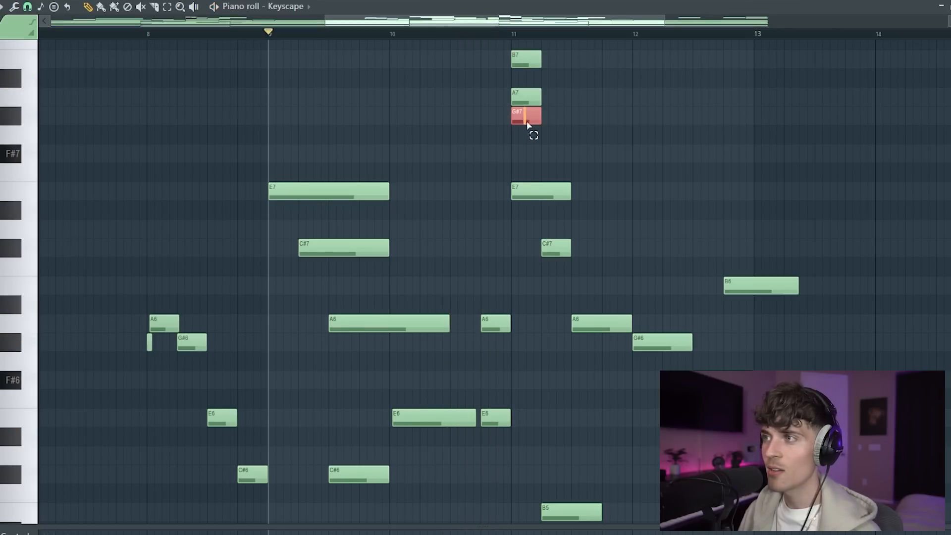
- Delete the G#7 and B7 at bar 11 and lengthen the remaining A7 to half a bar
right_click(527, 115)
key("space")
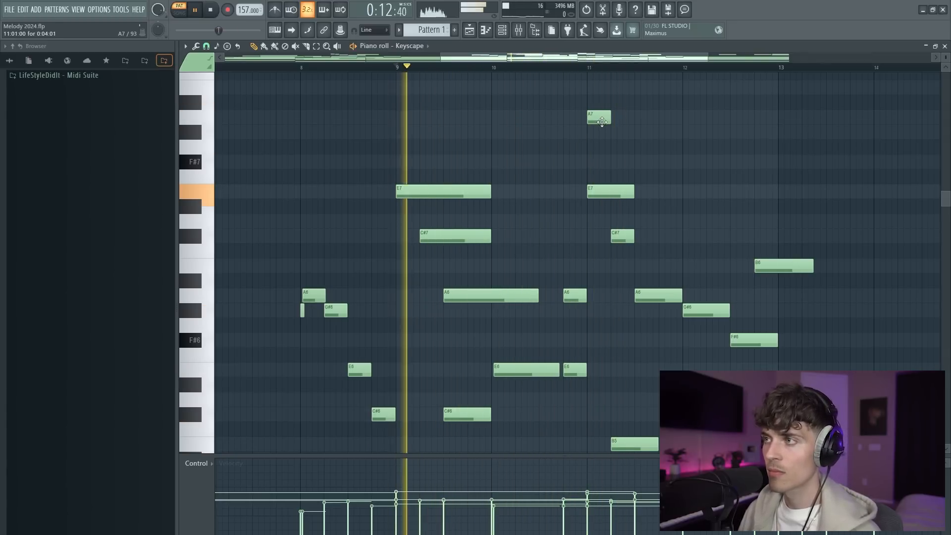
left_click_drag(612, 120, 624, 142)
- Add a G#7 at bar 12 and lengthen it and the A7 at bar 11 to almost a full bar
right_click(616, 146)
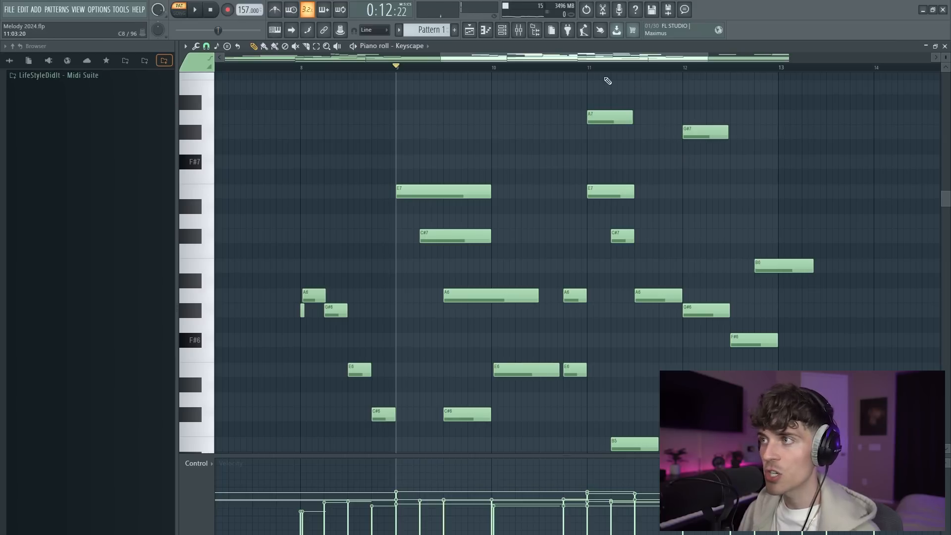
left_click_drag(615, 103, 762, 143)
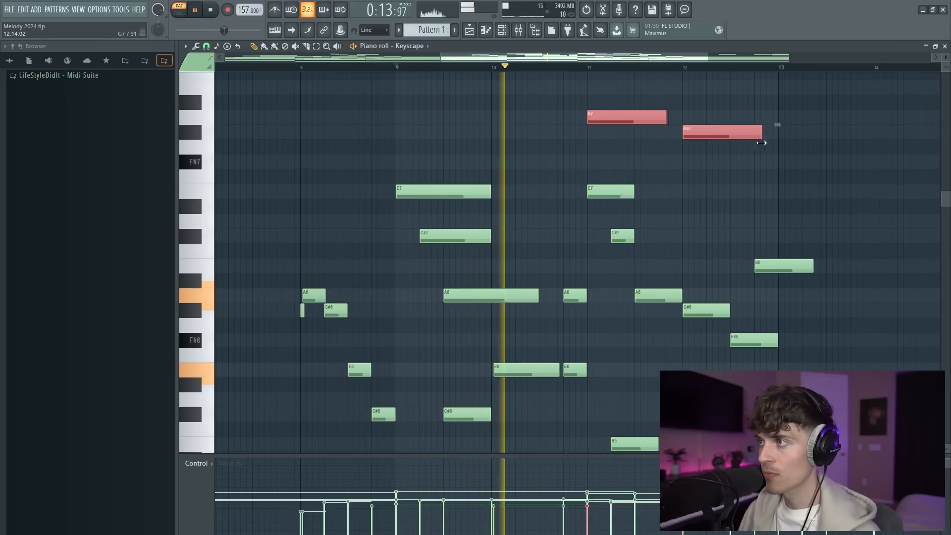
left_click(743, 110)
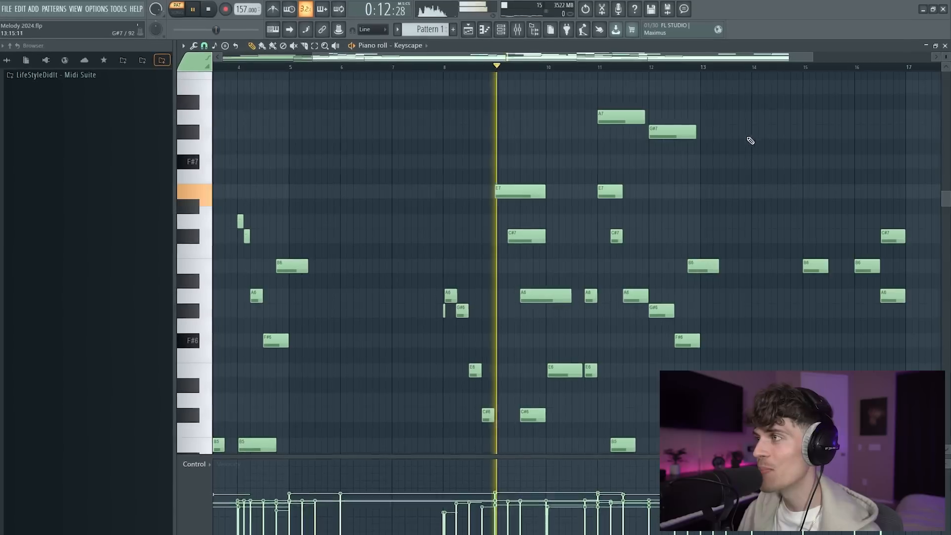
- Play back the second half from bar 9 and examine the full 16-bar arrangement of chords and melody
scroll(634, 64, "down", 2)
scroll(726, 136, "down", 3)
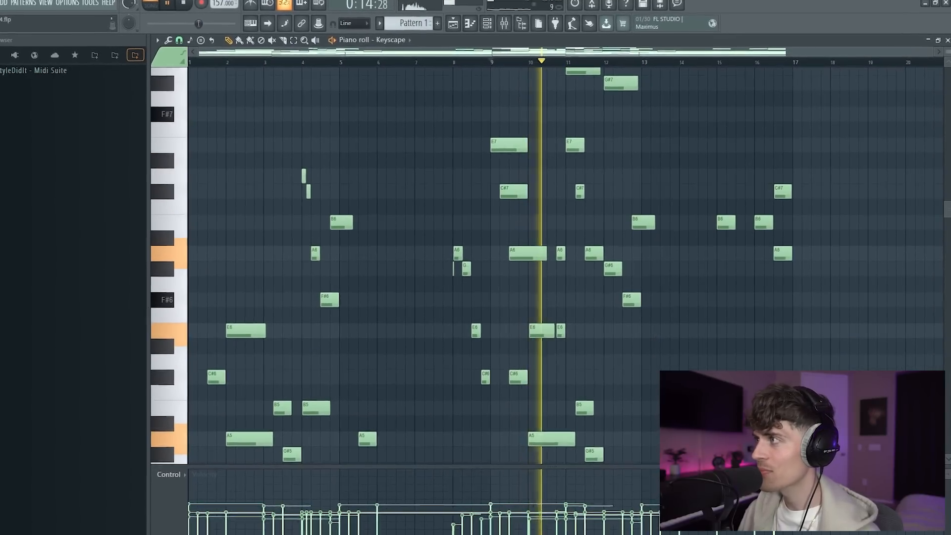
left_click_drag(949, 55, 949, 70)
scroll(712, 78, "down", 1)
scroll(699, 94, "down", 3)
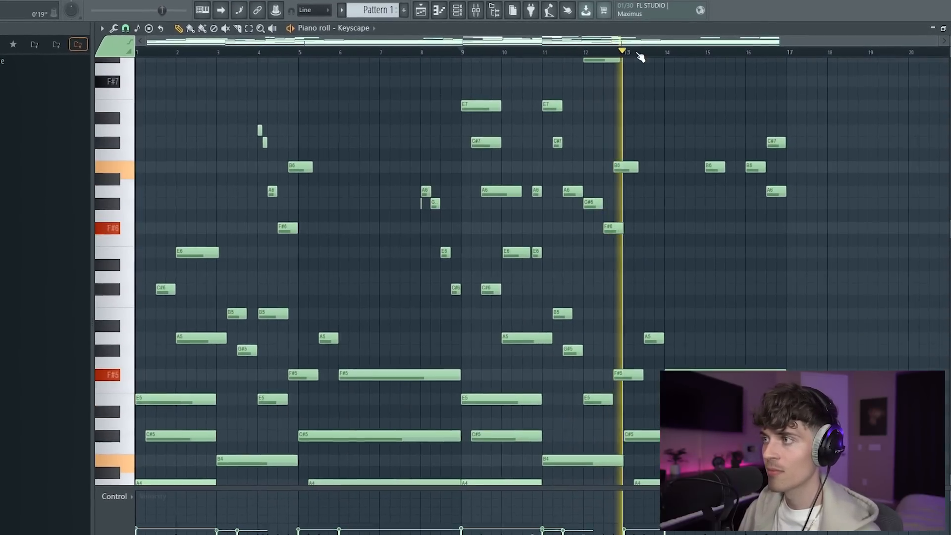
scroll(689, 100, "down", 3)
left_click_drag(949, 56, 949, 68)
key("space")
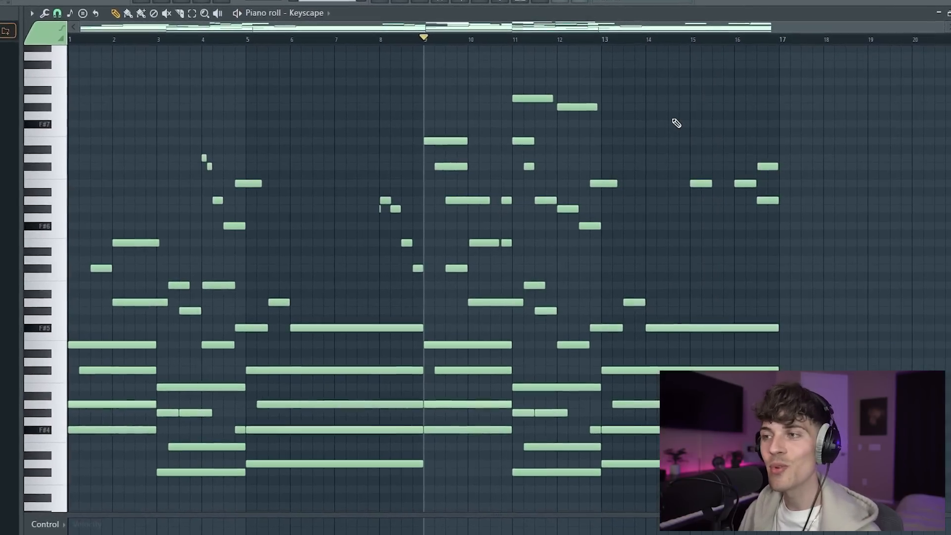
scroll(678, 127, "down", 1)
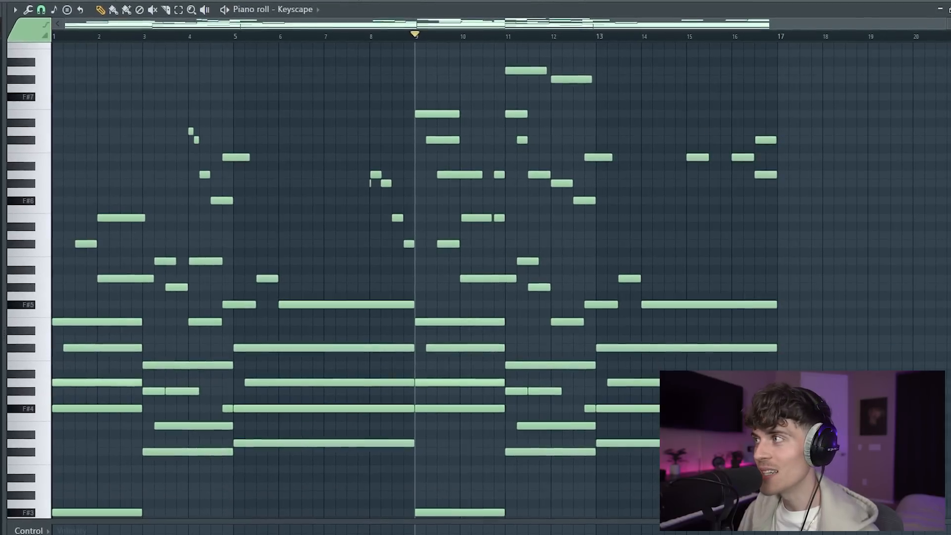
left_click_drag(949, 55, 949, 61)
scroll(826, 147, "down", 2)
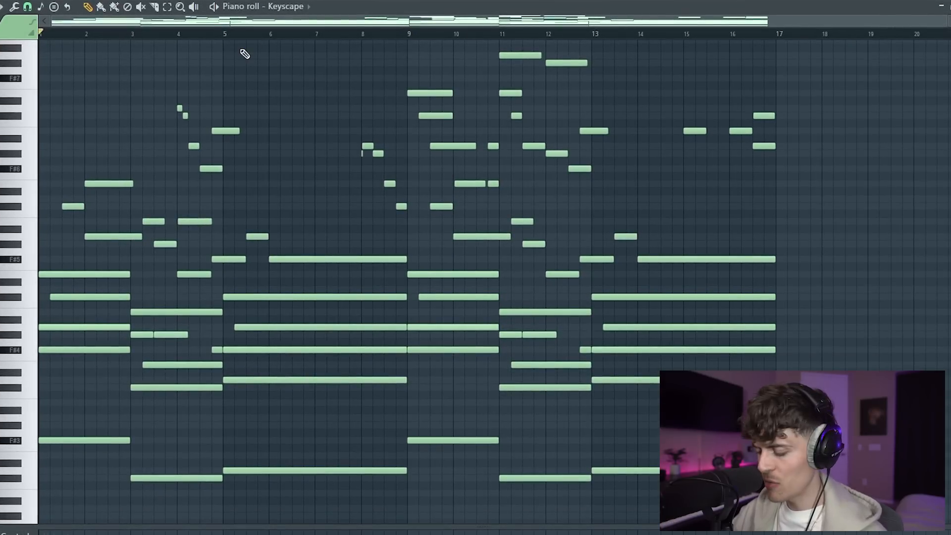
- Play the whole melody from bar 1 and set the root note of the scale highlighting to E
scroll(245, 54, "up", 1)
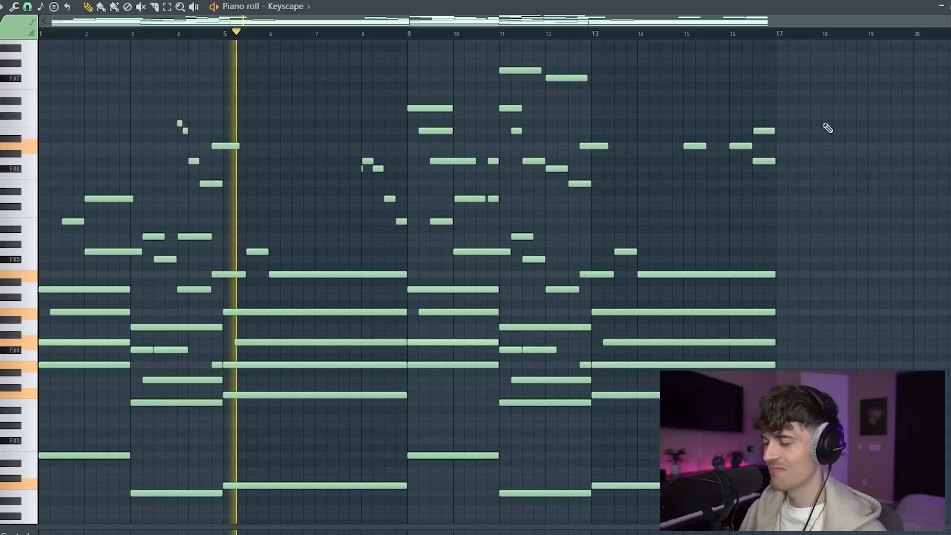
key("space")
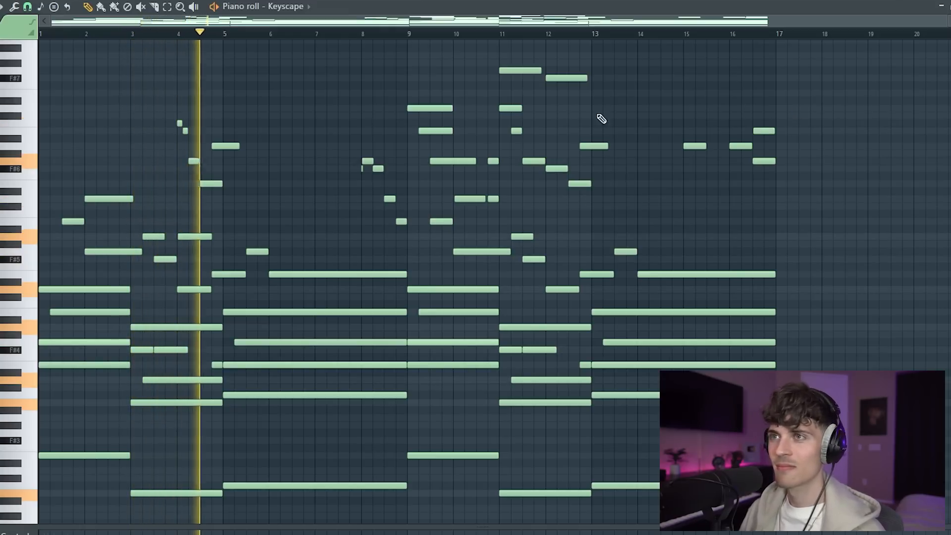
left_click(52, 12)
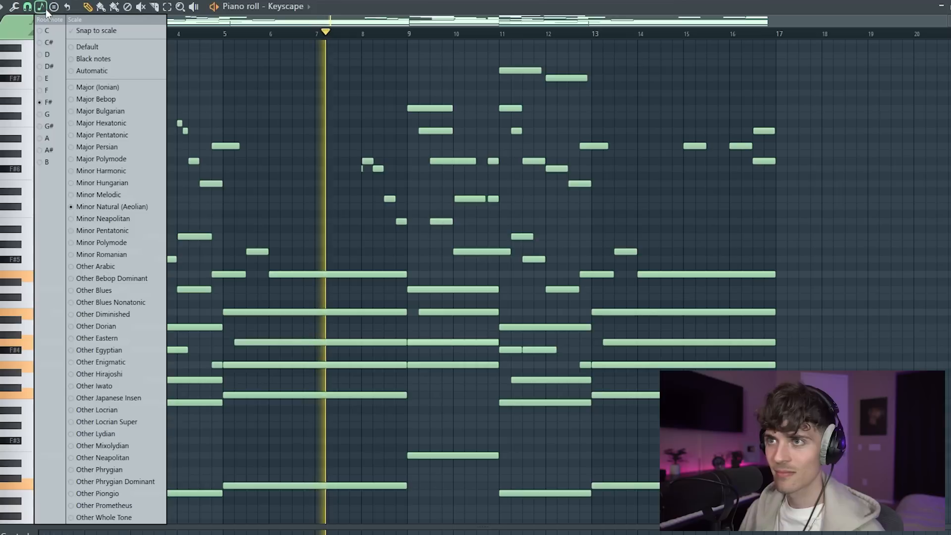
left_click(894, 131)
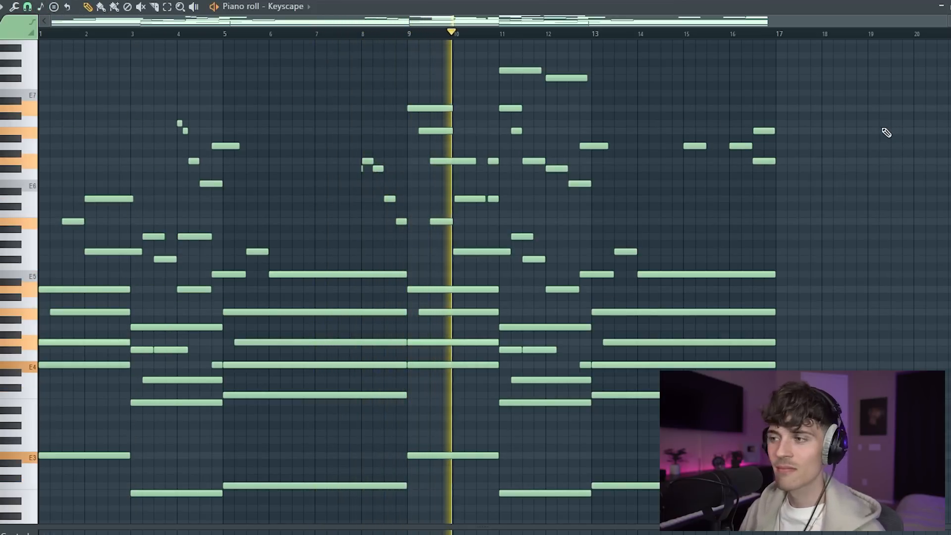